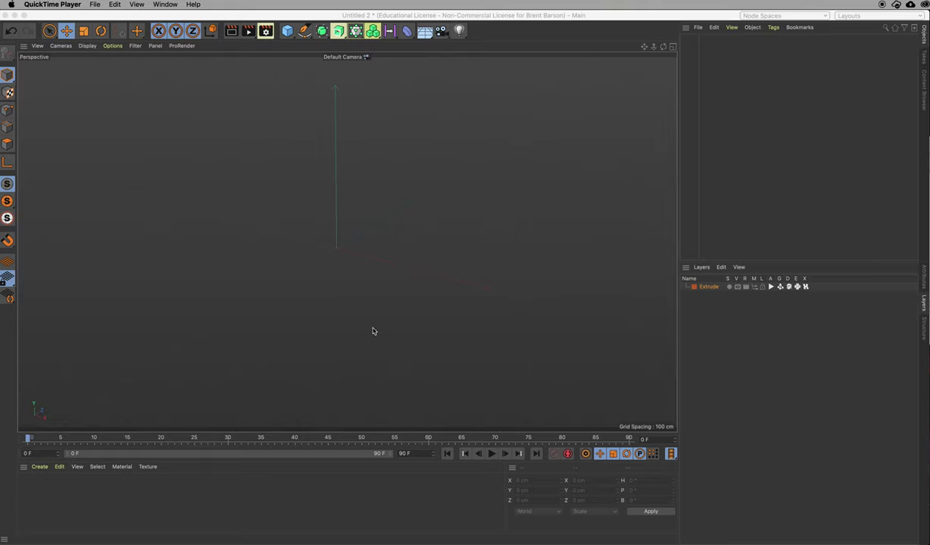
Step: Add a cube primitive to the empty scene
{"action": "left_click", "coordinate": [288, 33]}
{"action": "left_click", "coordinate": [288, 33]}
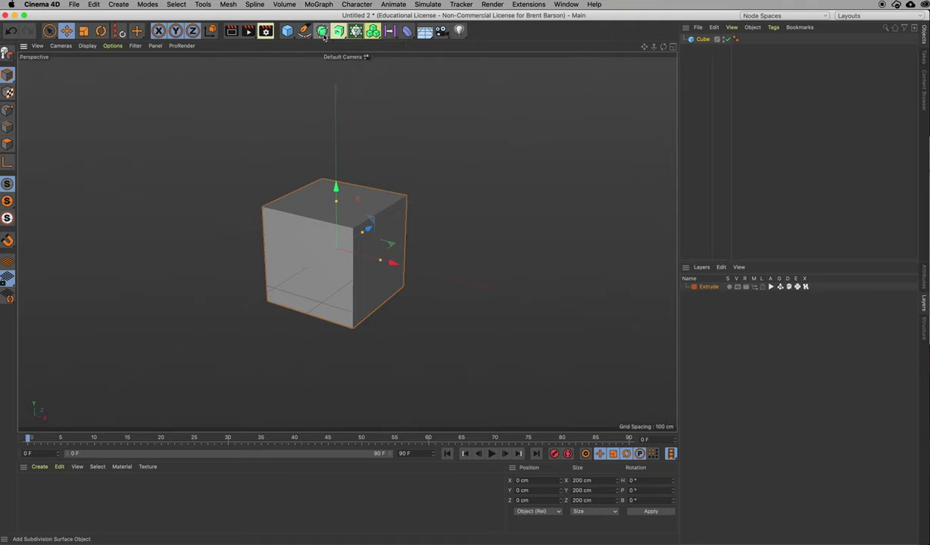
{"action": "left_click", "coordinate": [323, 36]}
{"action": "left_click", "coordinate": [339, 32]}
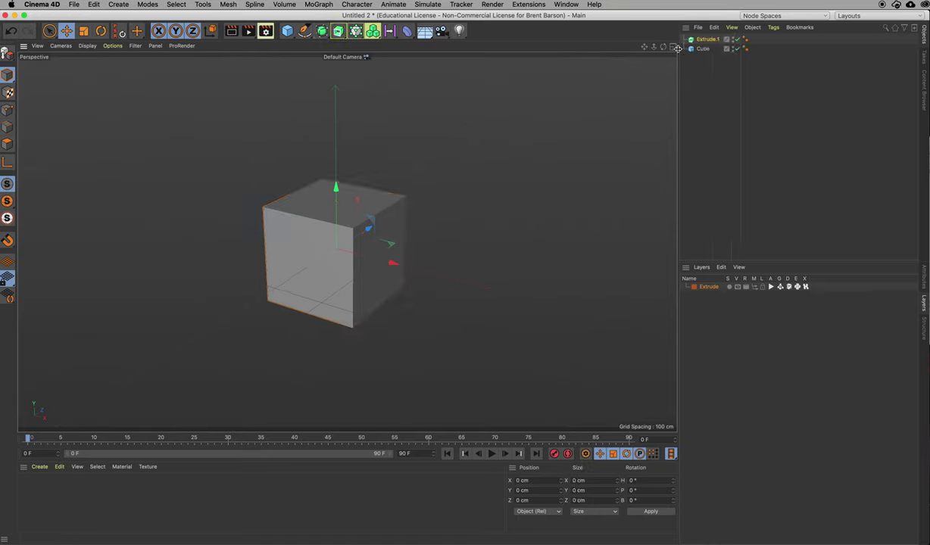
{"action": "key", "text": "super+z"}
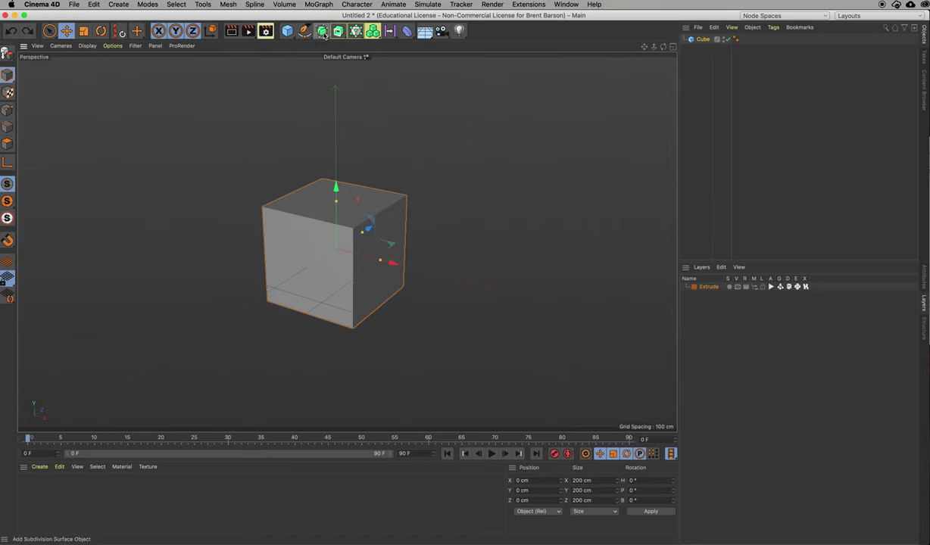
Step: Try nesting the cube under a new Subdivision Surface object, and undo the nesting and the added object
{"action": "left_click", "coordinate": [321, 32]}
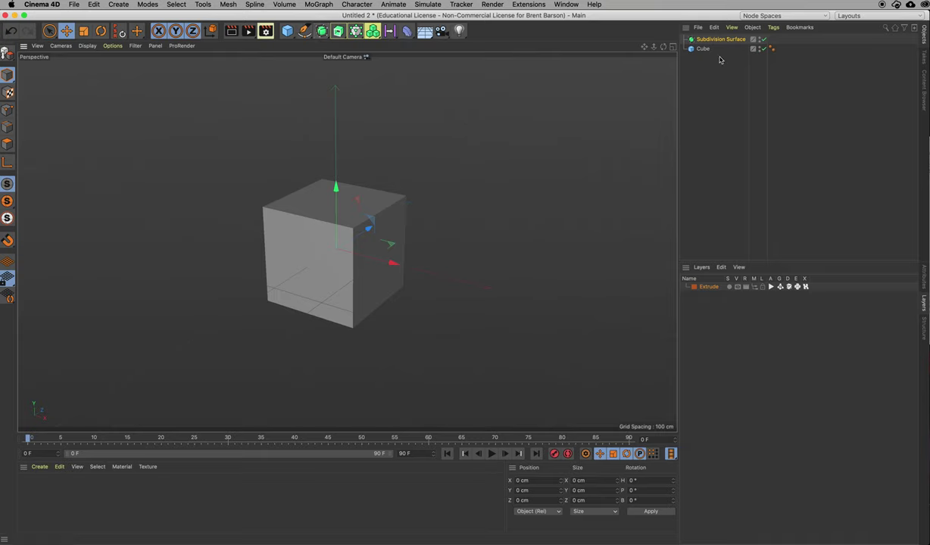
{"action": "left_click_drag", "start_coordinate": [685, 49], "coordinate": [708, 41]}
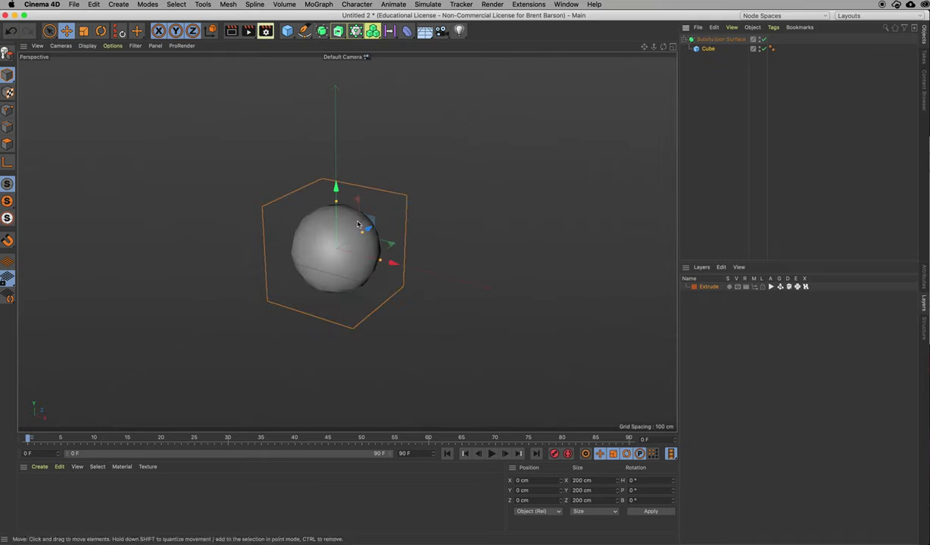
{"action": "key", "text": "super+z"}
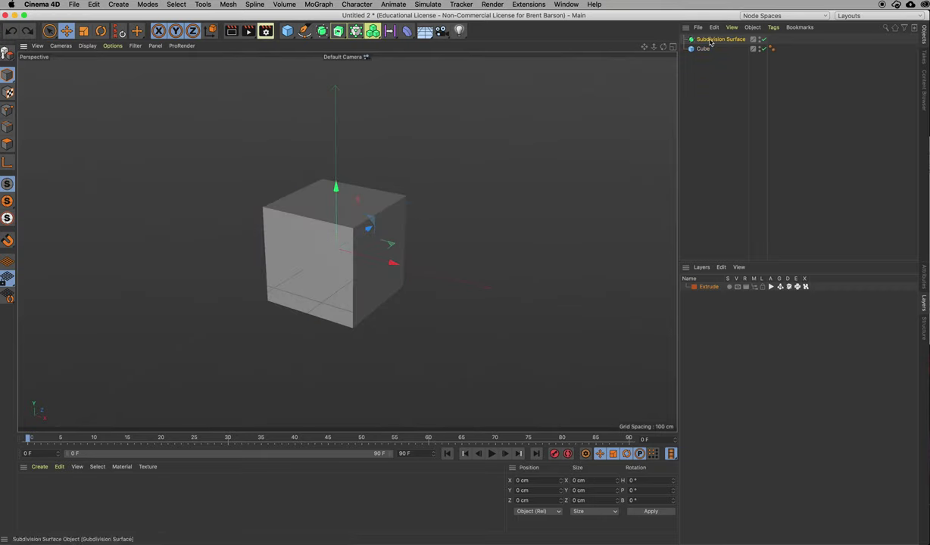
{"action": "key", "text": "super+z"}
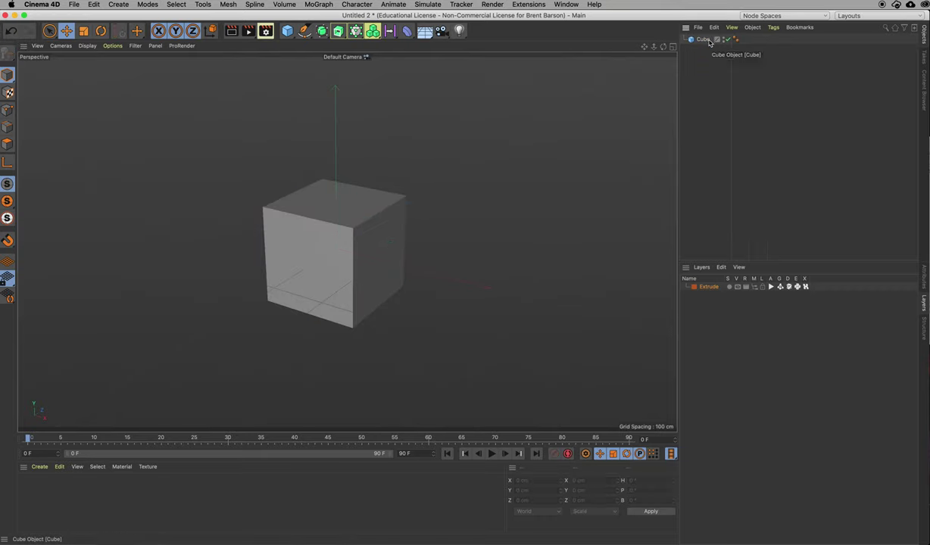
Step: Add a Subdivision Surface as the cube's parent and display the viewport with Gouraud Shading (Lines)
{"action": "left_click", "coordinate": [705, 40]}
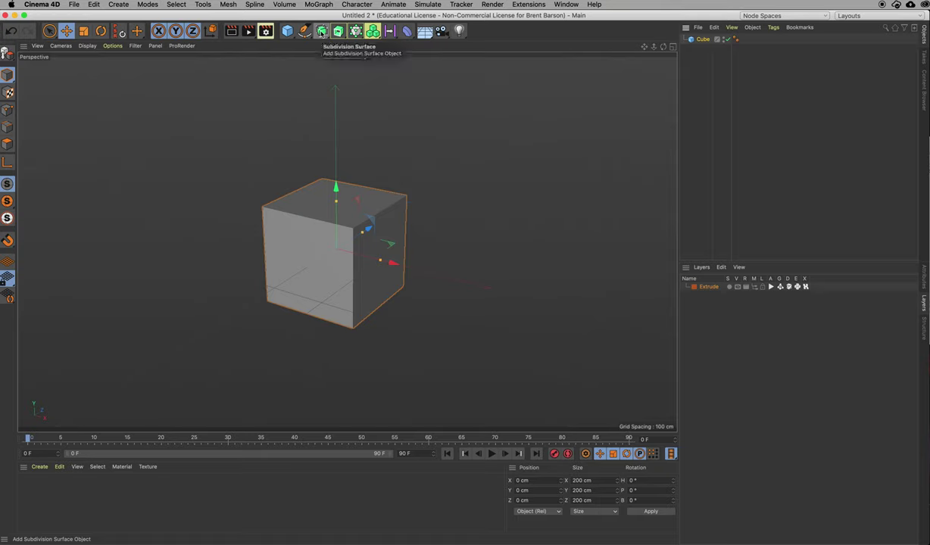
{"action": "left_click", "coordinate": [321, 31], "text": "alt"}
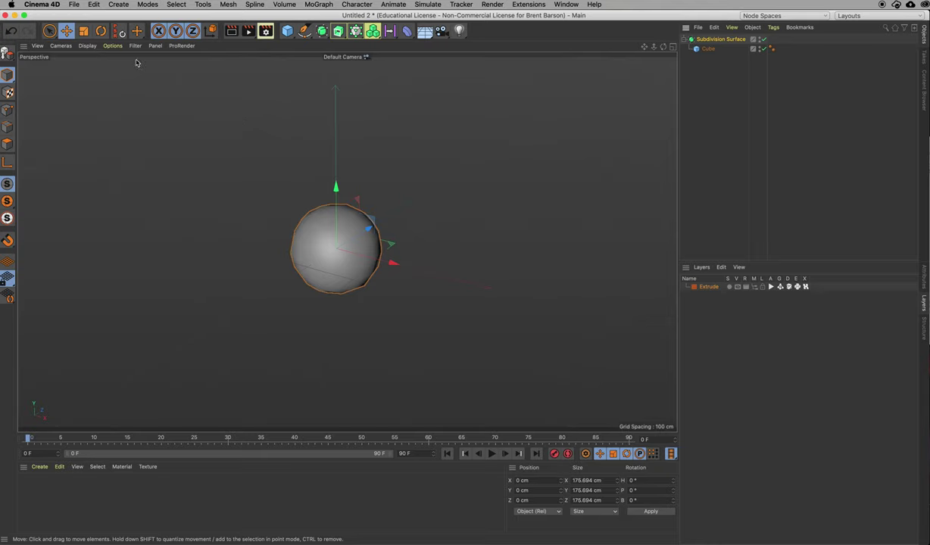
{"action": "left_click", "coordinate": [88, 46]}
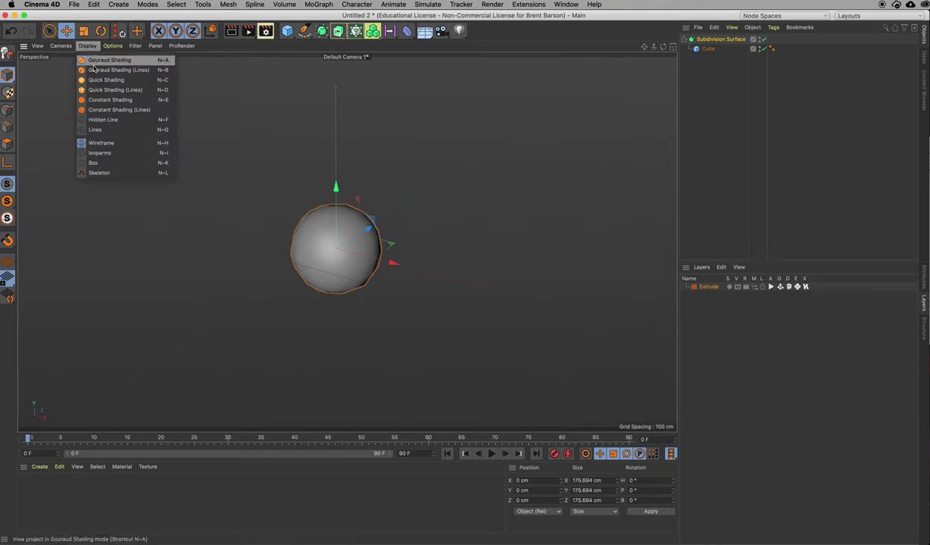
{"action": "left_click", "coordinate": [91, 69]}
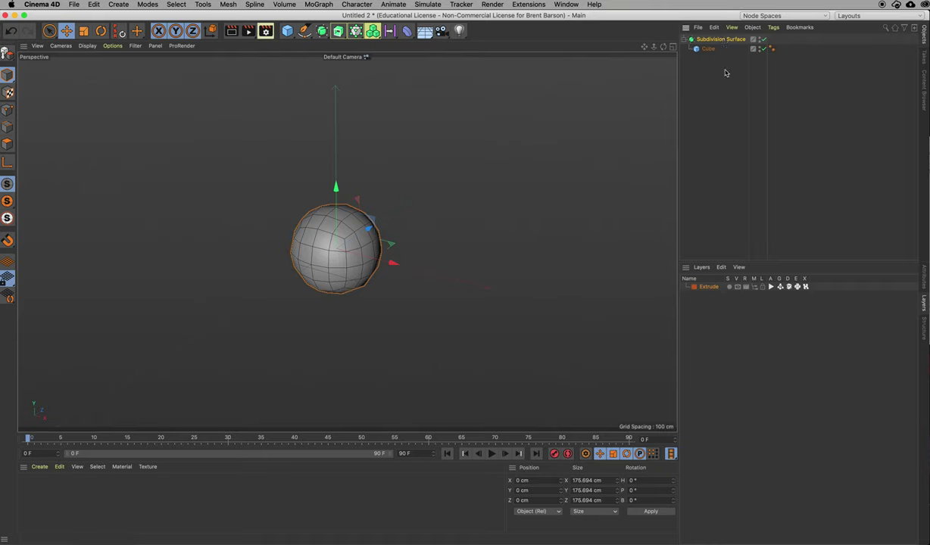
Step: Set both Subdivision Editor and Subdivision Renderer of the Subdivision Surface to 3
{"action": "left_click", "coordinate": [924, 277]}
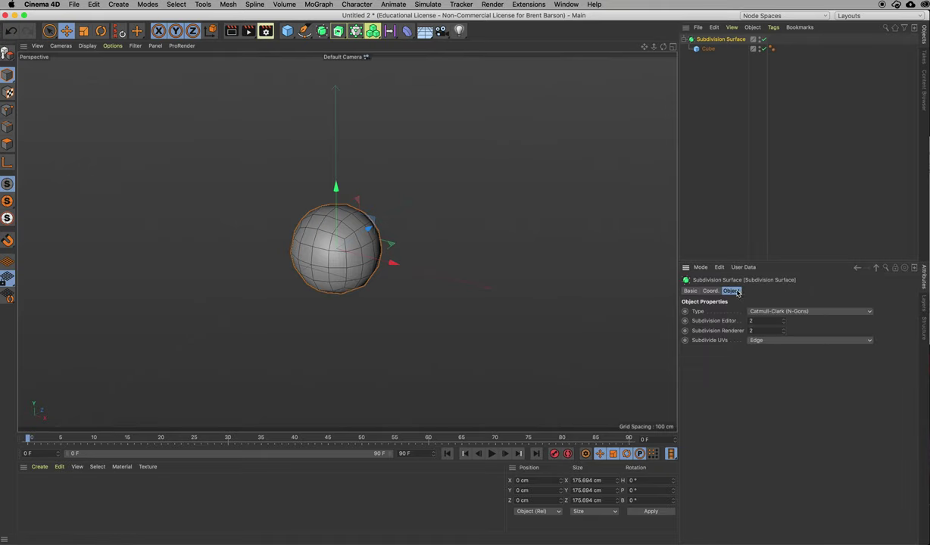
{"action": "double_click", "coordinate": [752, 321]}
{"action": "type", "text": "2"}
{"action": "key", "text": "Tab"}
{"action": "key", "text": "Return"}
{"action": "key", "text": "shift+Tab"}
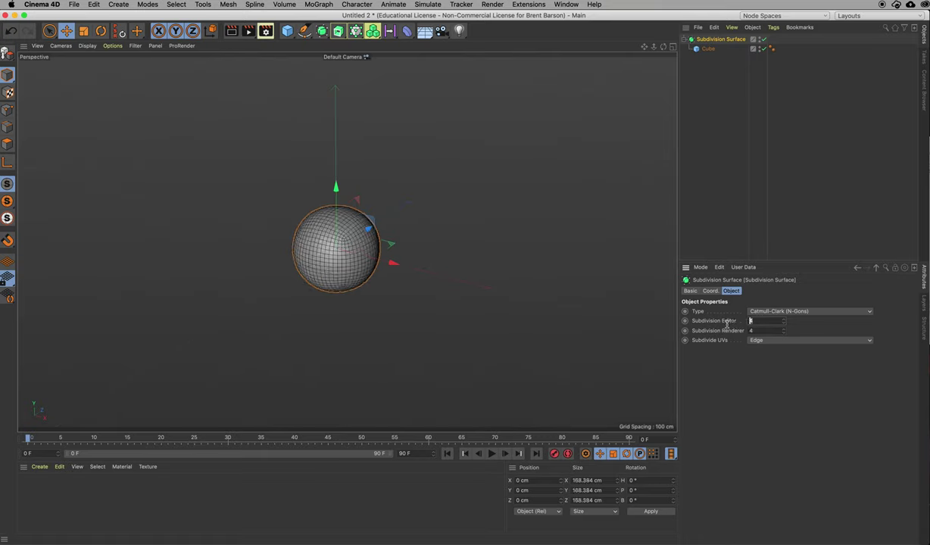
{"action": "type", "text": "3"}
{"action": "key", "text": "Tab"}
{"action": "type", "text": "3"}
{"action": "key", "text": "Return"}
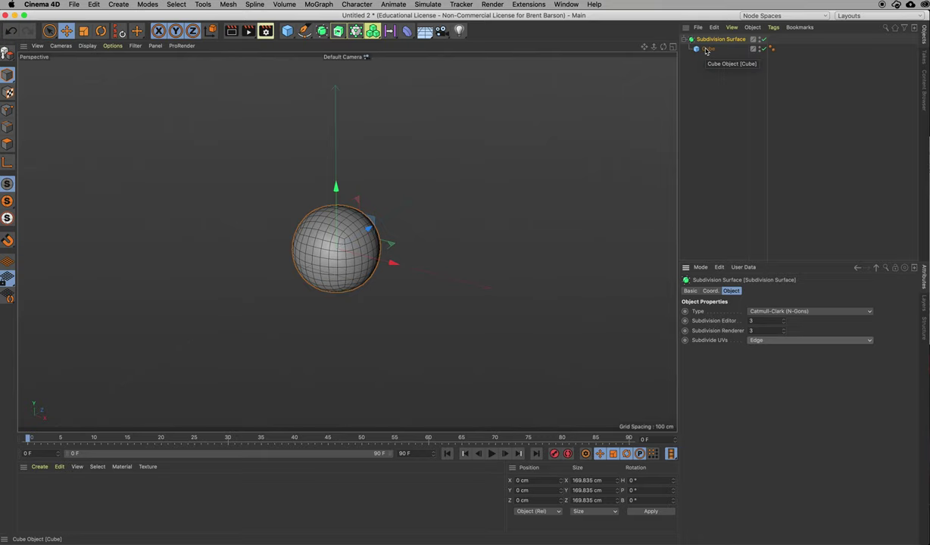
Step: Select the cube and disable its parent Subdivision Surface
{"action": "left_click", "coordinate": [706, 48]}
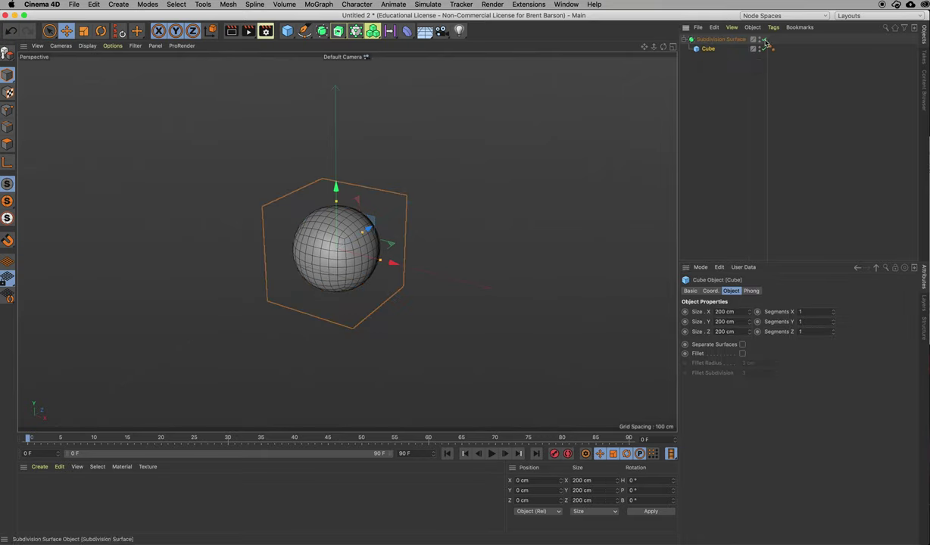
{"action": "left_click", "coordinate": [764, 39]}
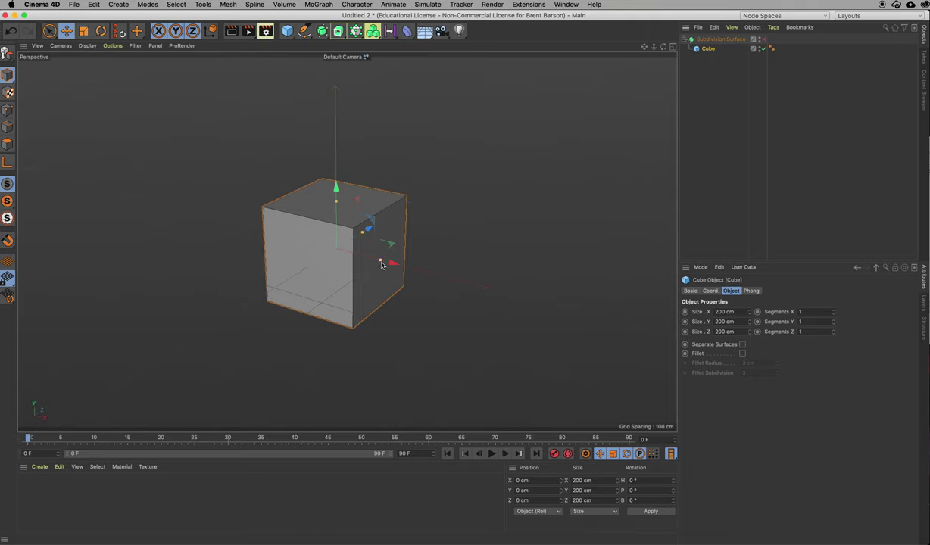
Step: Try stretching the cube to about 345 cm in X and enabling its fillet, undoing each change
{"action": "left_click_drag", "start_coordinate": [381, 262], "coordinate": [412, 272]}
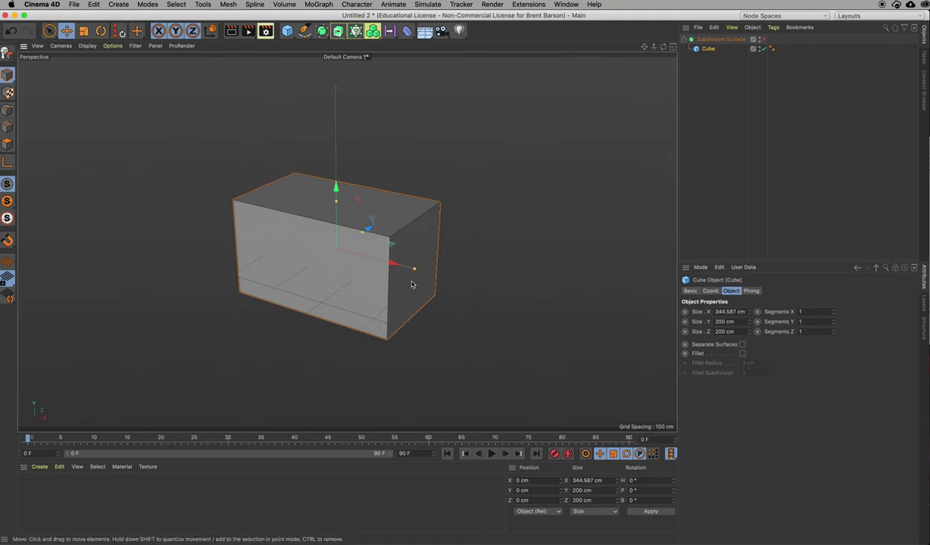
{"action": "key", "text": "super+z"}
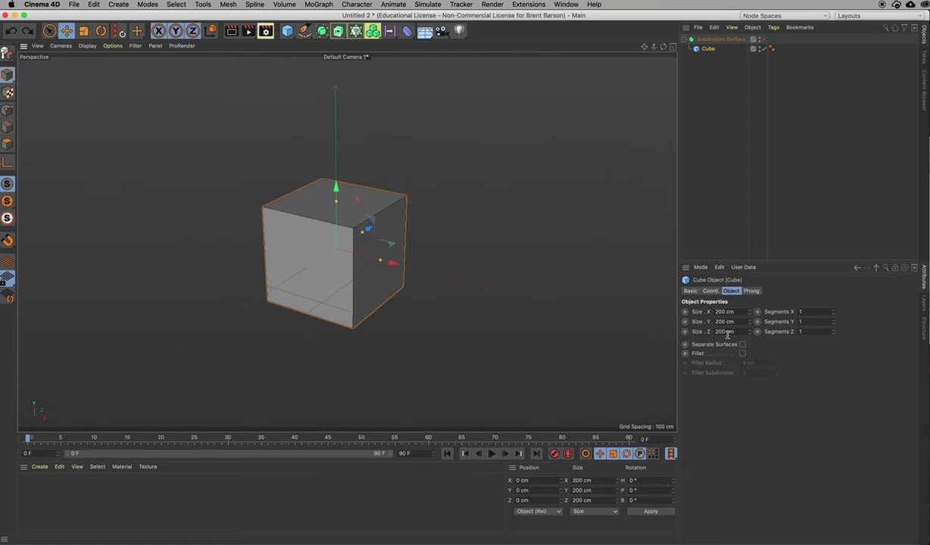
{"action": "left_click", "coordinate": [742, 354]}
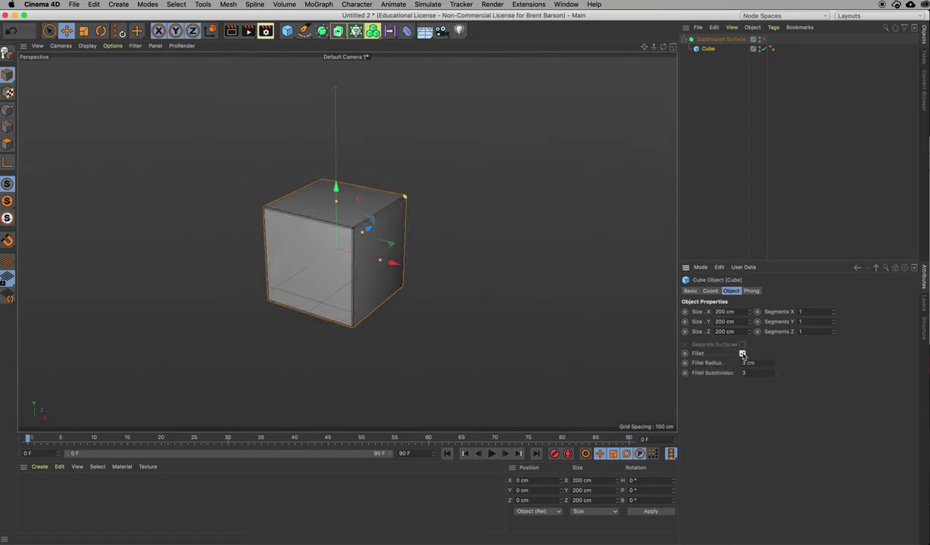
{"action": "key", "text": "super+z"}
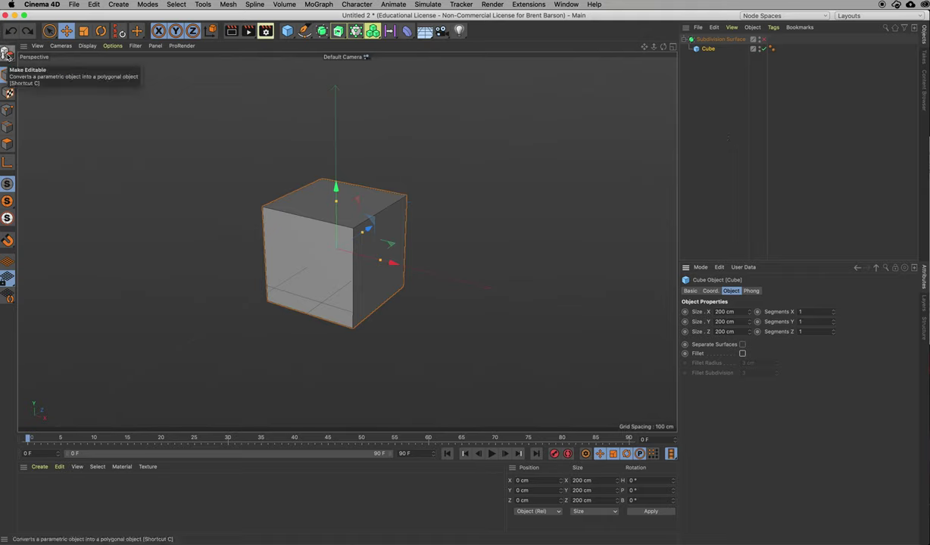
Step: Make the cube editable and select its top face in Polygon mode
{"action": "left_click", "coordinate": [7, 54]}
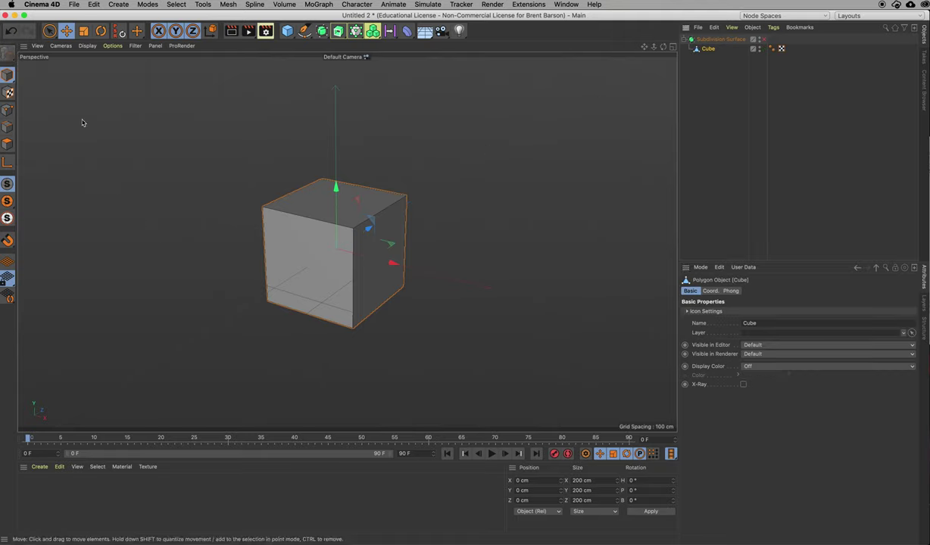
{"action": "left_click", "coordinate": [7, 146]}
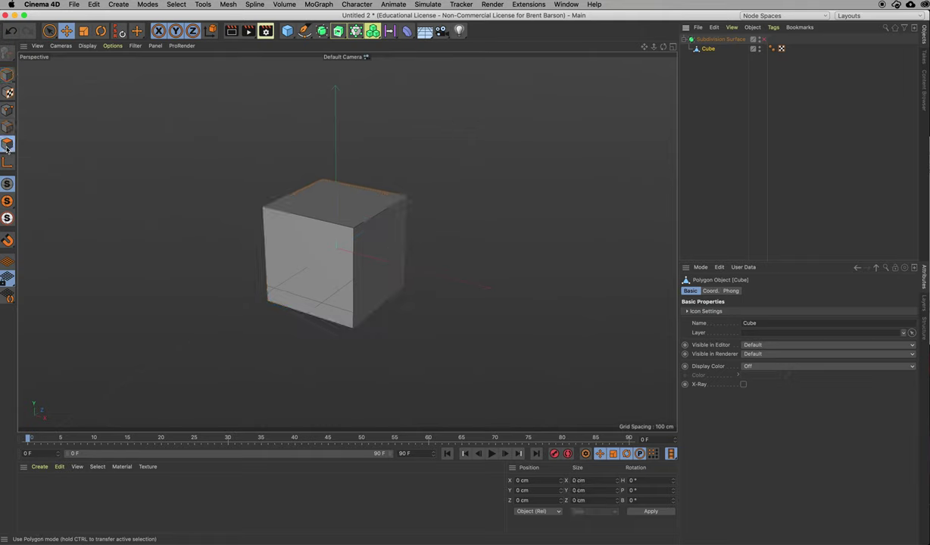
{"action": "left_click", "coordinate": [353, 209]}
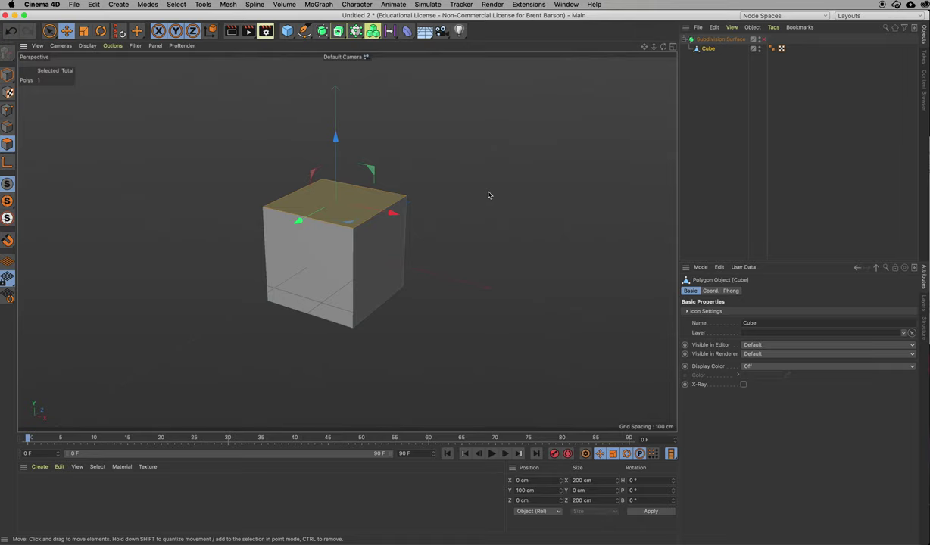
Step: Try raising the top polygon to about 214 cm in Y and scaling it, undoing each change
{"action": "left_click_drag", "start_coordinate": [335, 137], "coordinate": [341, 74]}
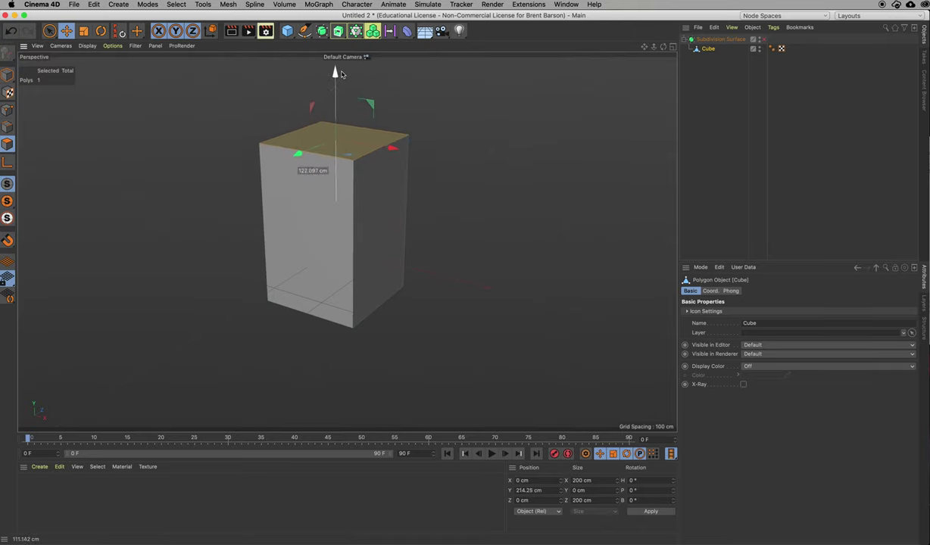
{"action": "key", "text": "ctrl+z"}
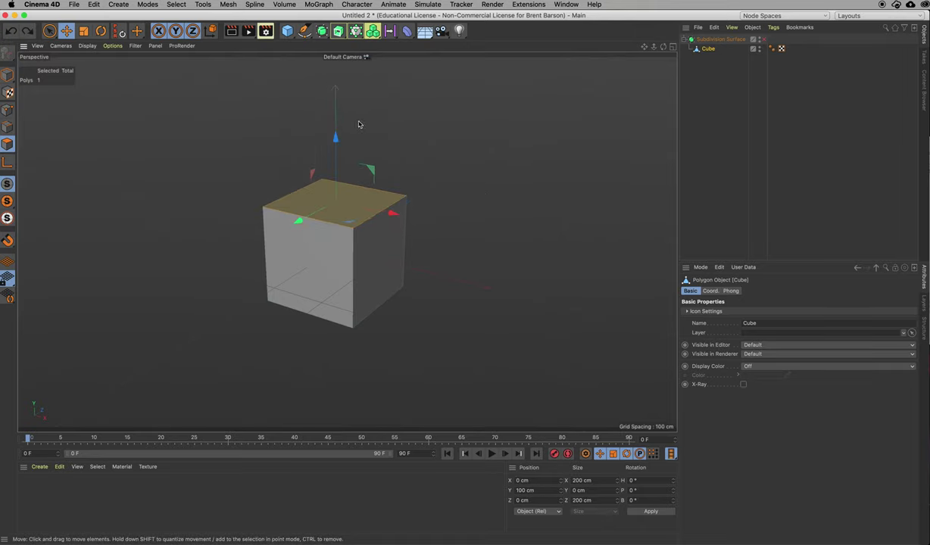
{"action": "key", "text": "t"}
{"action": "left_click_drag", "start_coordinate": [453, 110], "coordinate": [350, 182]}
{"action": "key", "text": "super+z"}
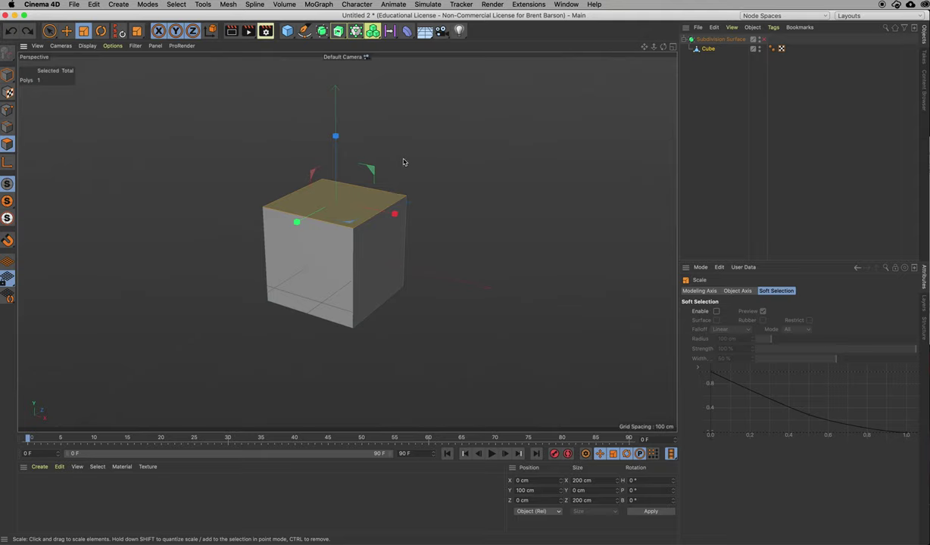
Step: Subdivide the cube's selected top polygon into four polygons
{"action": "right_click", "coordinate": [359, 199]}
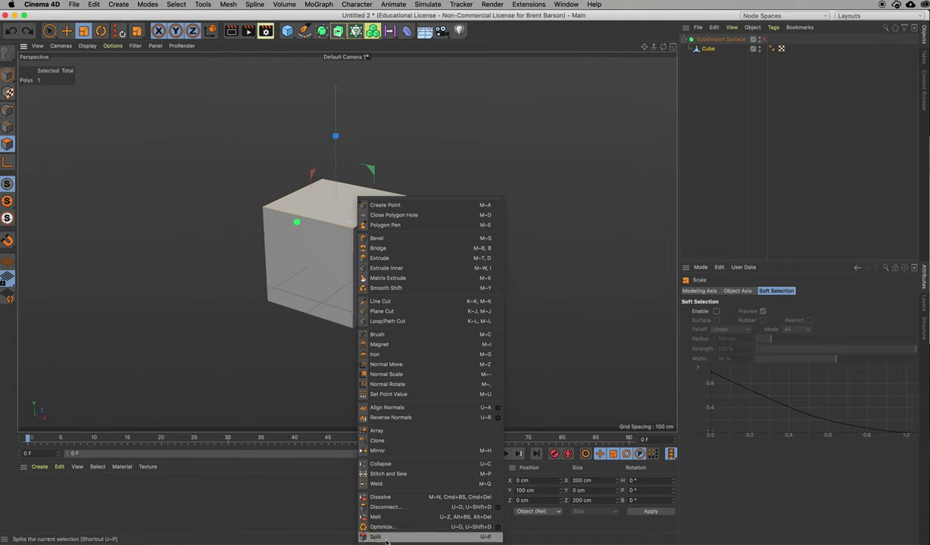
{"action": "left_click", "coordinate": [339, 200]}
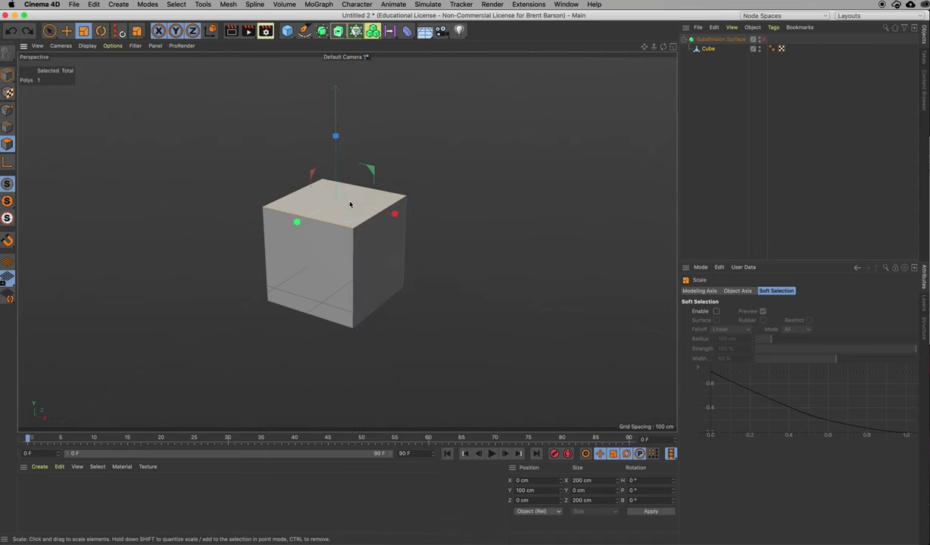
{"action": "key", "text": "u"}
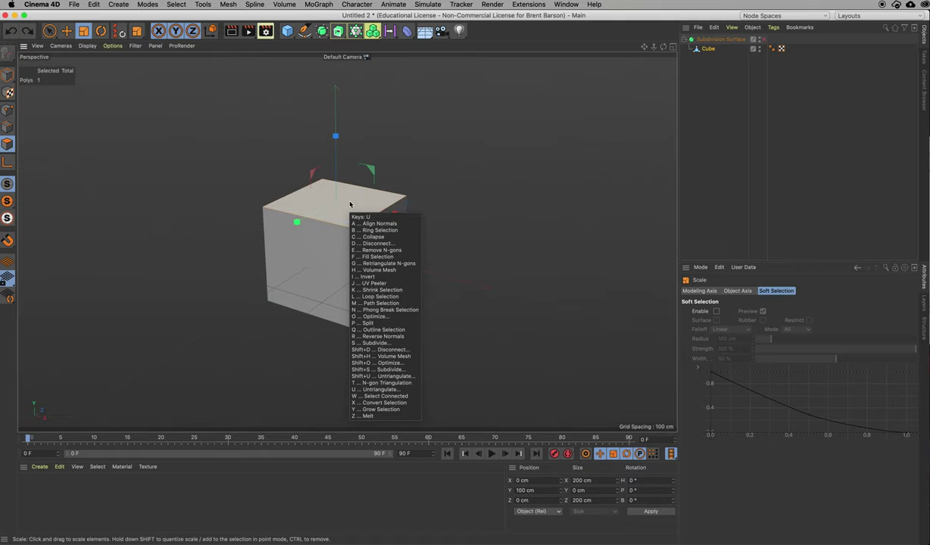
{"action": "key", "text": "s"}
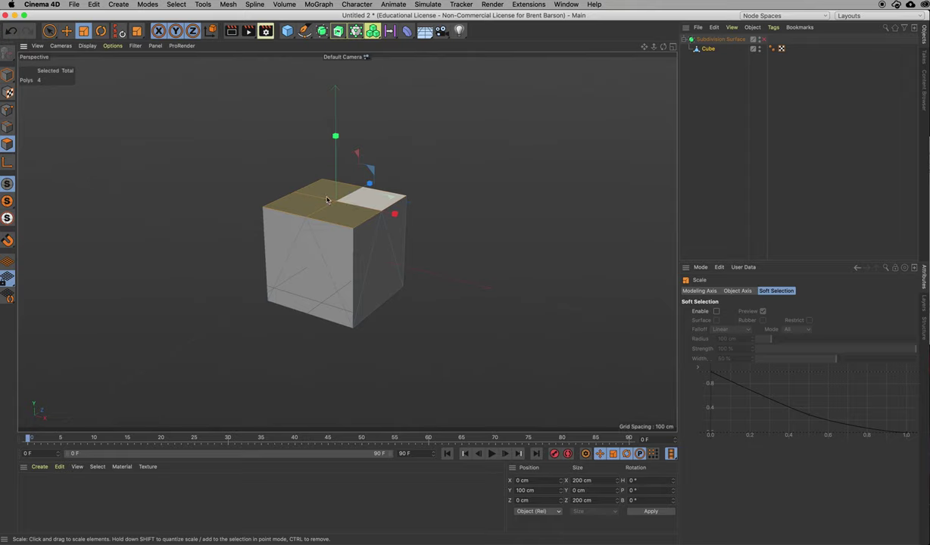
Step: Extrude the front-left quarter of the cube's top face upward by about 91 cm
{"action": "left_click", "coordinate": [301, 206]}
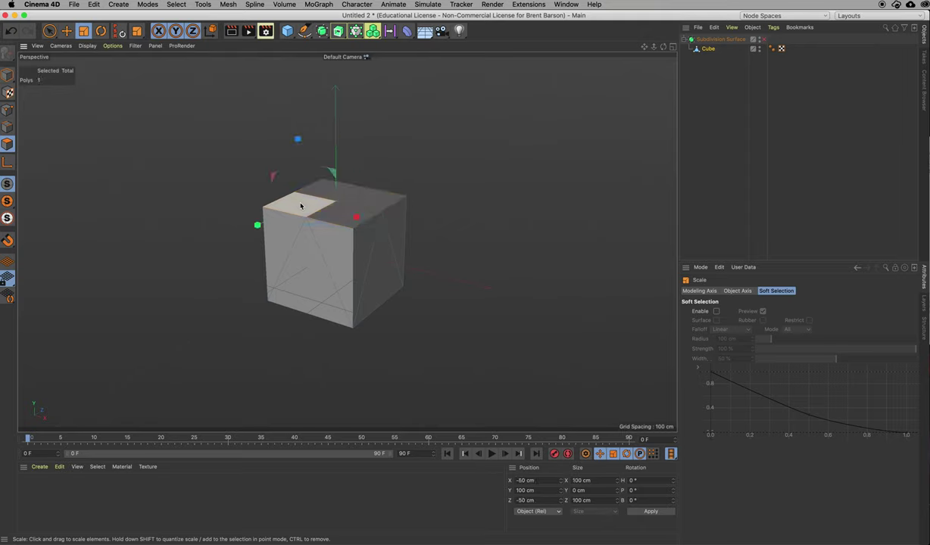
{"action": "key", "text": "e"}
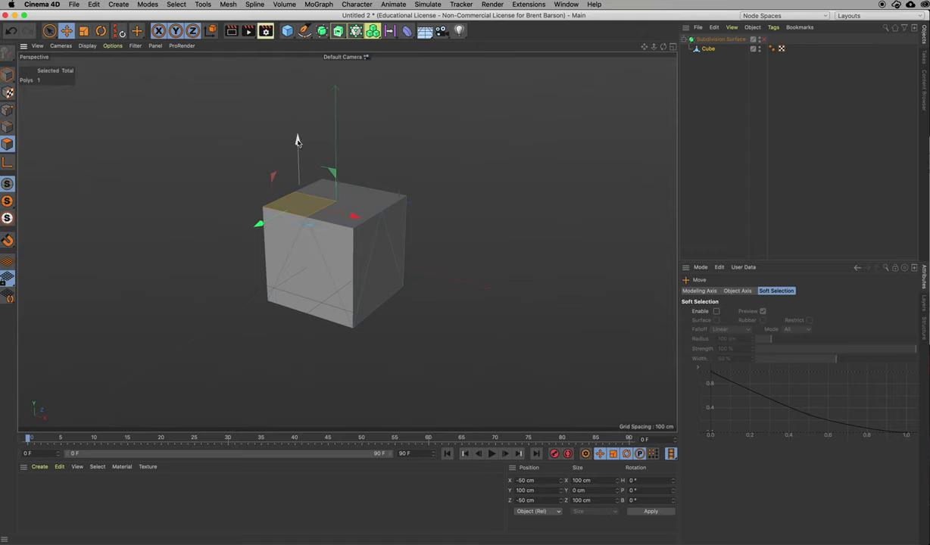
{"action": "left_click_drag", "start_coordinate": [296, 141], "coordinate": [298, 92]}
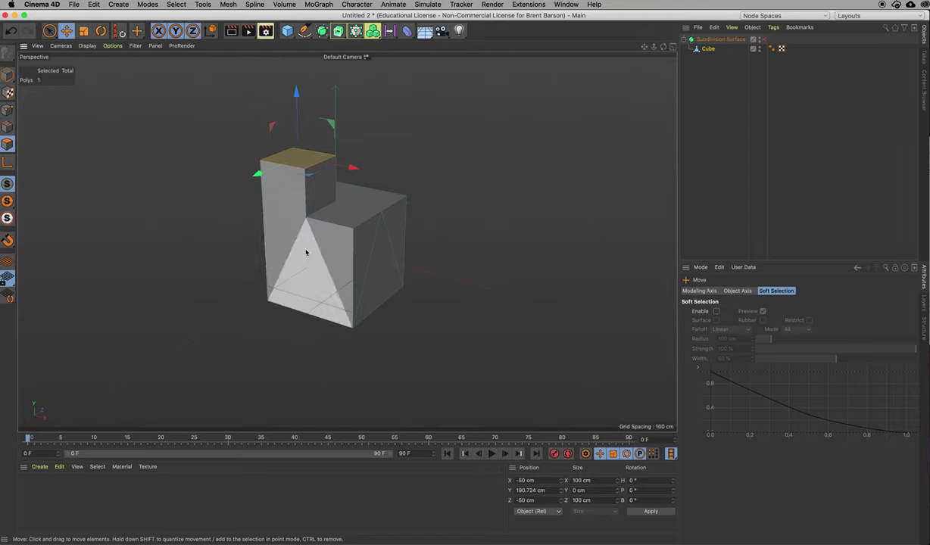
Step: Extrude the front face of the raised corner block outward by about 94 cm
{"action": "left_click", "coordinate": [281, 195]}
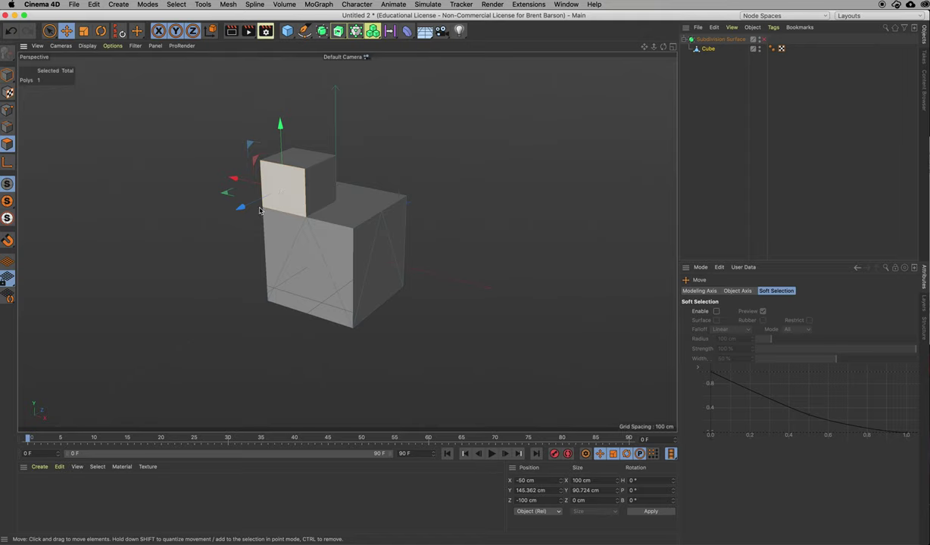
{"action": "left_click_drag", "start_coordinate": [243, 207], "coordinate": [206, 229]}
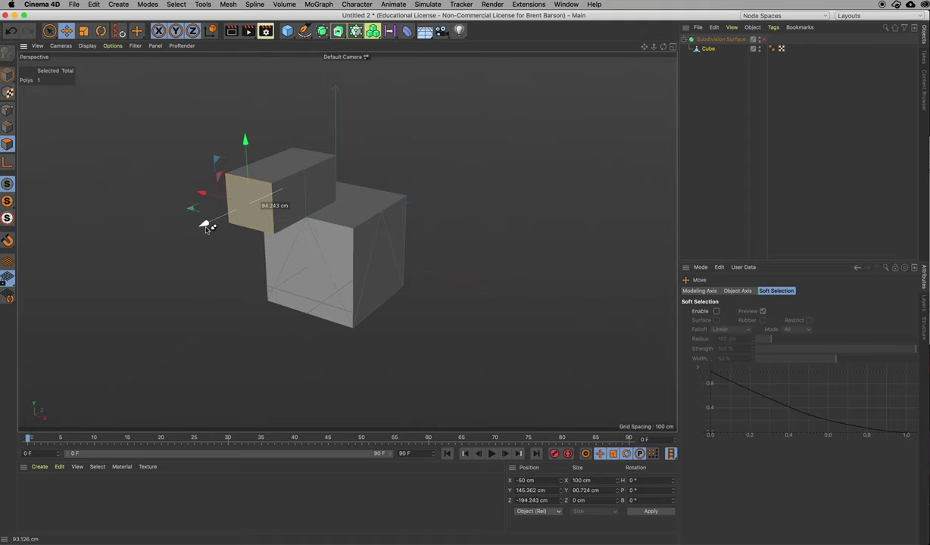
Step: Try scaling the selected front face of the protruding upper block, and undo the change
{"action": "key", "text": "t"}
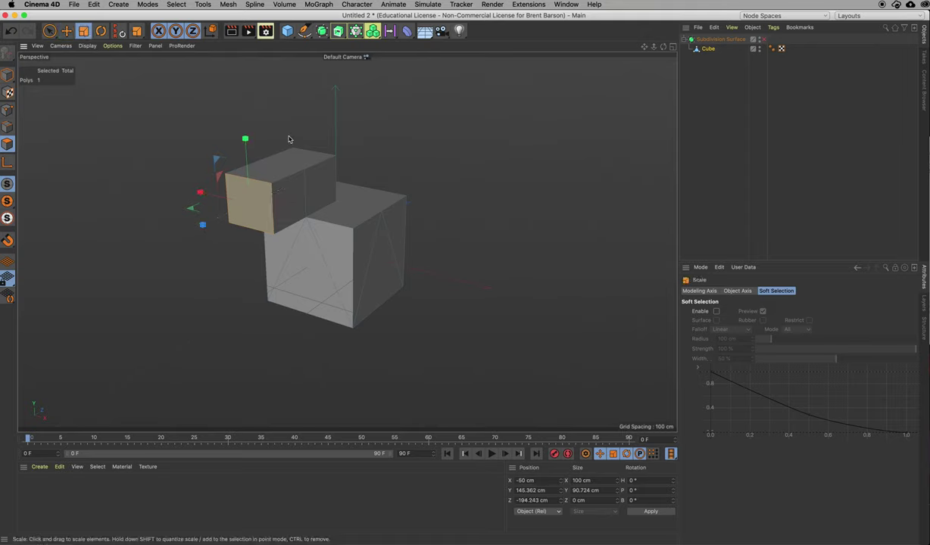
{"action": "left_click_drag", "start_coordinate": [288, 140], "coordinate": [228, 187]}
{"action": "key", "text": "super+z"}
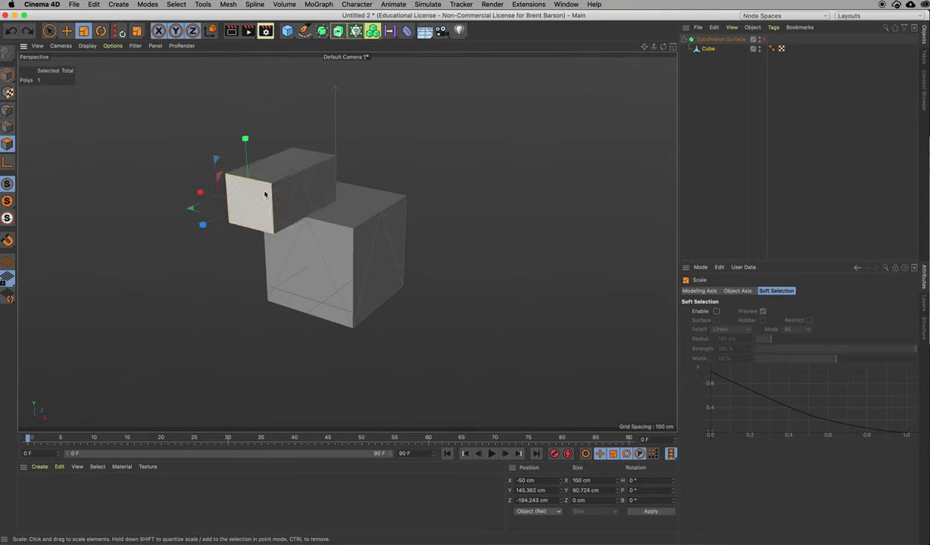
Step: Extrude the outer side face of the protruding block's front segment outward by about 93 cm
{"action": "left_click_drag", "start_coordinate": [254, 189], "coordinate": [194, 181], "text": "alt"}
{"action": "left_click", "coordinate": [9, 89]}
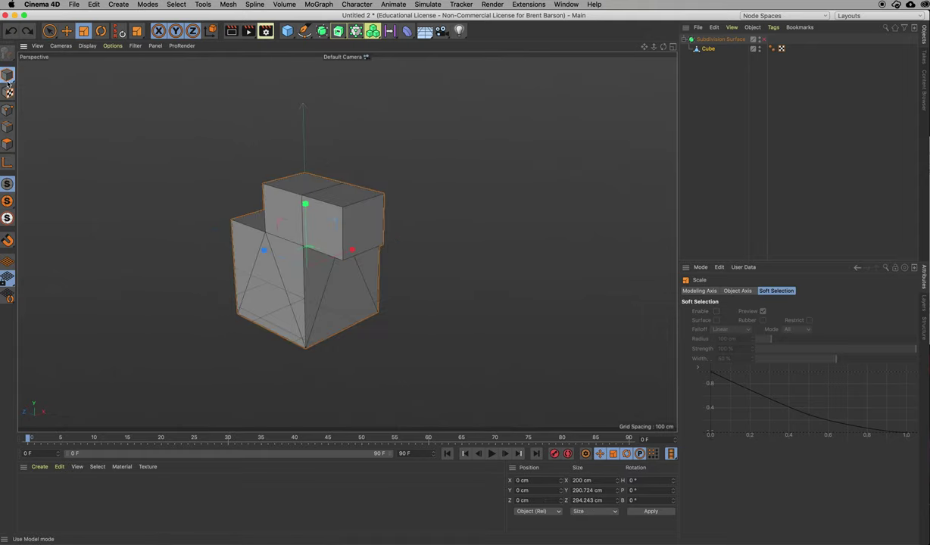
{"action": "left_click", "coordinate": [8, 144]}
{"action": "left_click", "coordinate": [332, 221]}
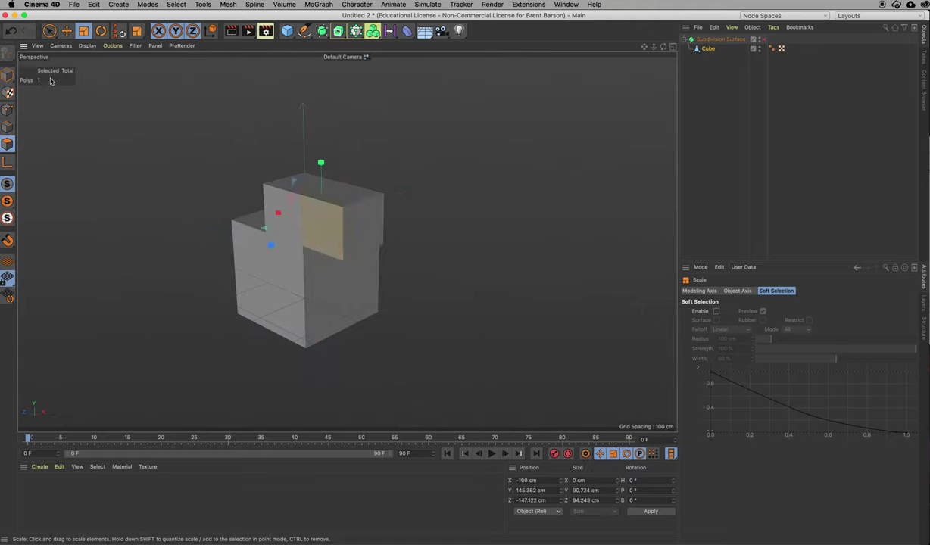
{"action": "key", "text": "e"}
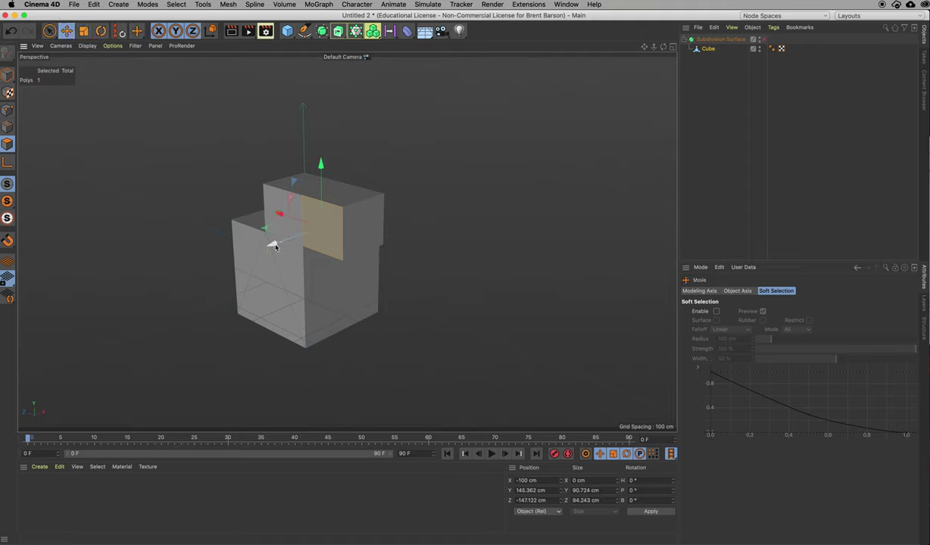
{"action": "left_click_drag", "start_coordinate": [272, 243], "coordinate": [232, 268]}
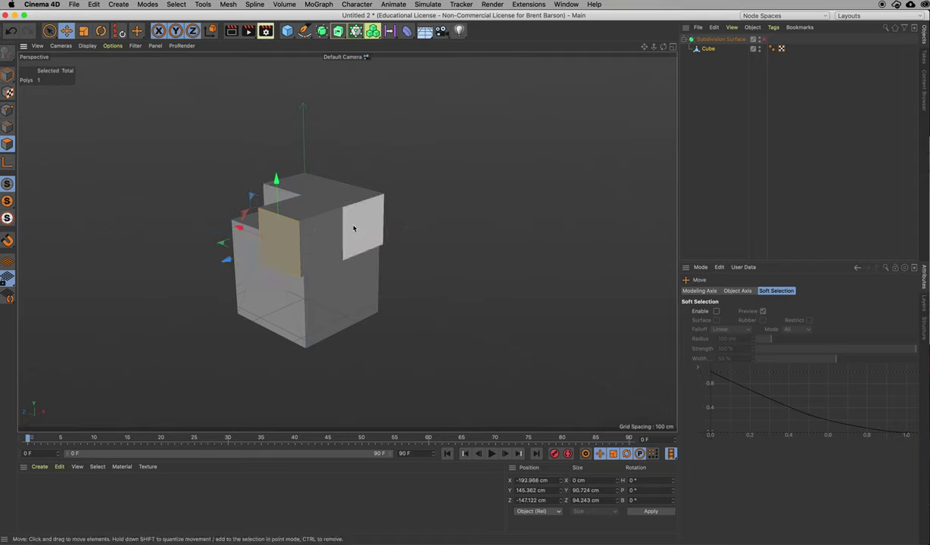
Step: Inset the top polygon at the upper block's corner by about 18 cm and extrude it upward by about 69 cm
{"action": "left_click_drag", "start_coordinate": [352, 226], "coordinate": [206, 262], "text": "alt"}
{"action": "left_click_drag", "start_coordinate": [369, 249], "coordinate": [280, 270], "text": "alt"}
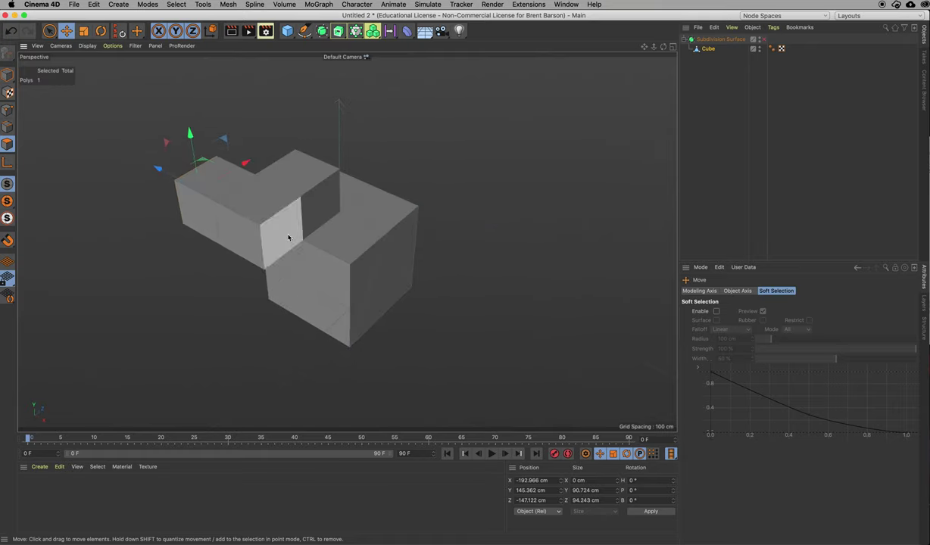
{"action": "left_click", "coordinate": [256, 207]}
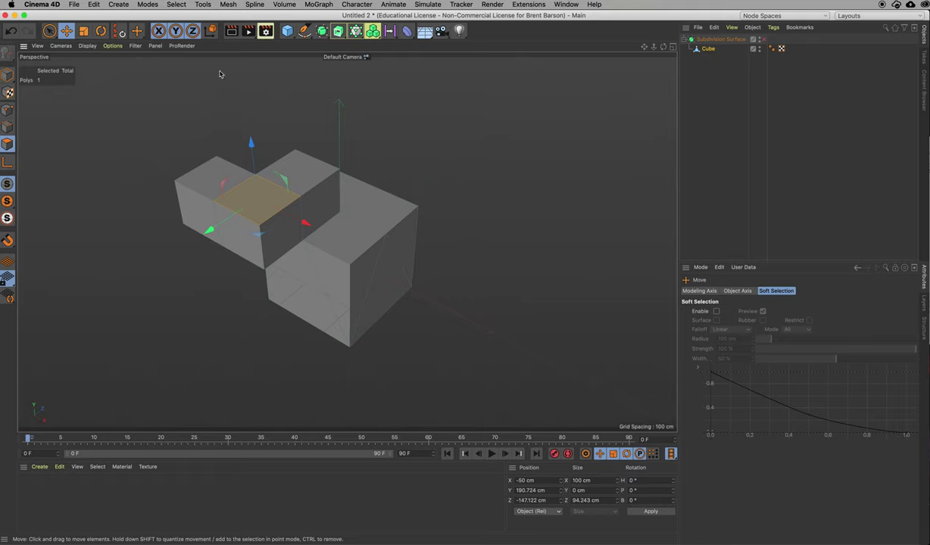
{"action": "left_click", "coordinate": [201, 4]}
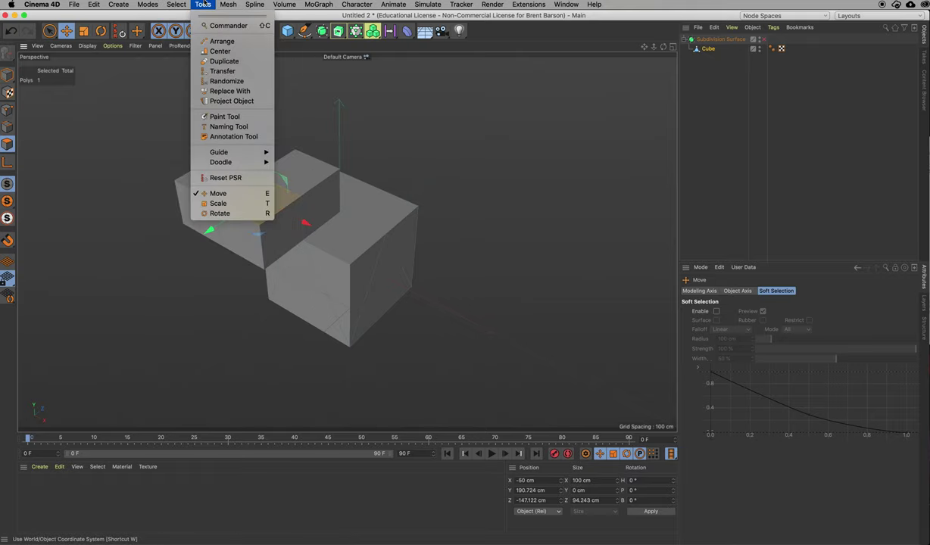
{"action": "left_click", "coordinate": [203, 3]}
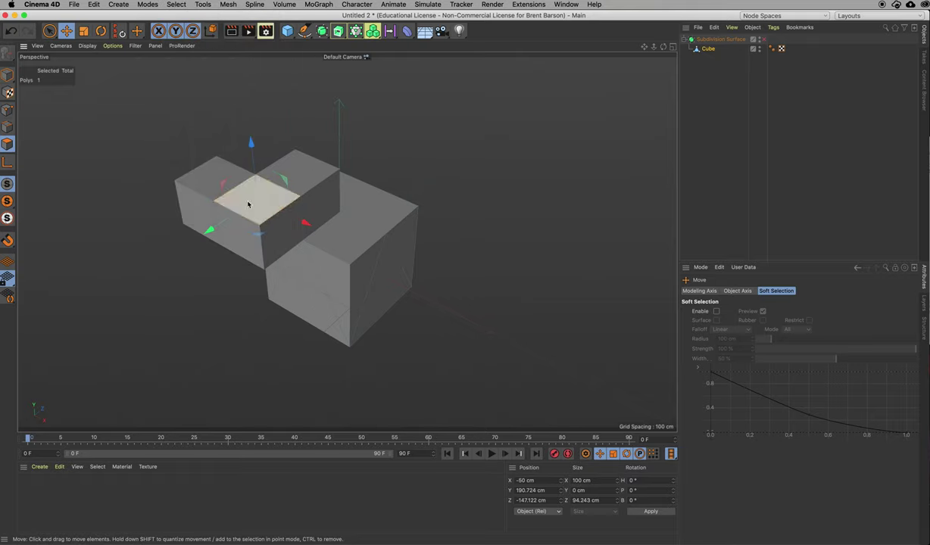
{"action": "key", "text": "i"}
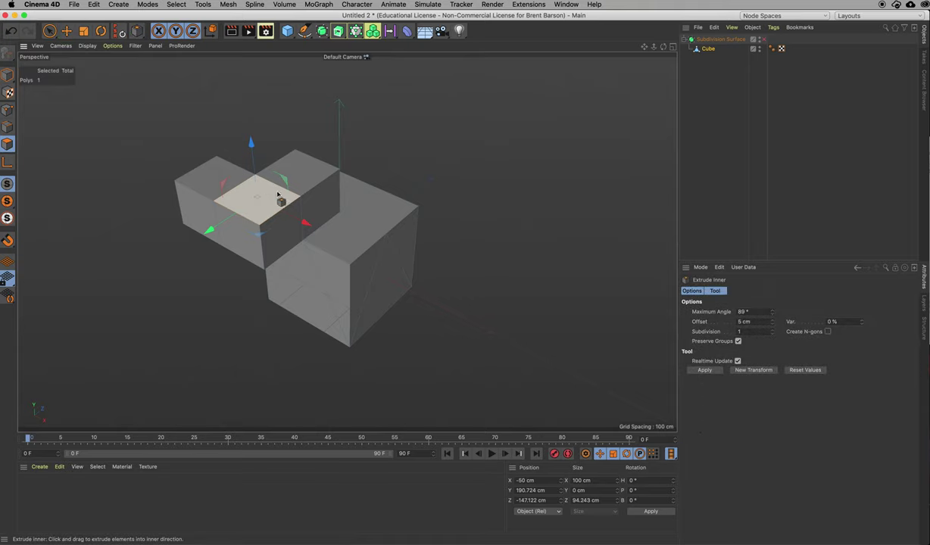
{"action": "left_click_drag", "start_coordinate": [277, 195], "coordinate": [344, 196]}
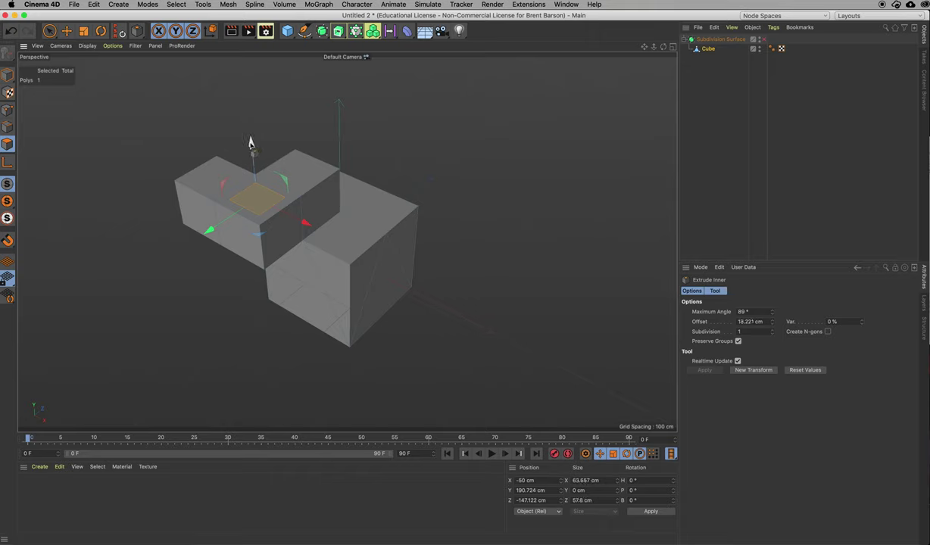
{"action": "left_click_drag", "start_coordinate": [250, 139], "coordinate": [244, 98], "text": "ctrl"}
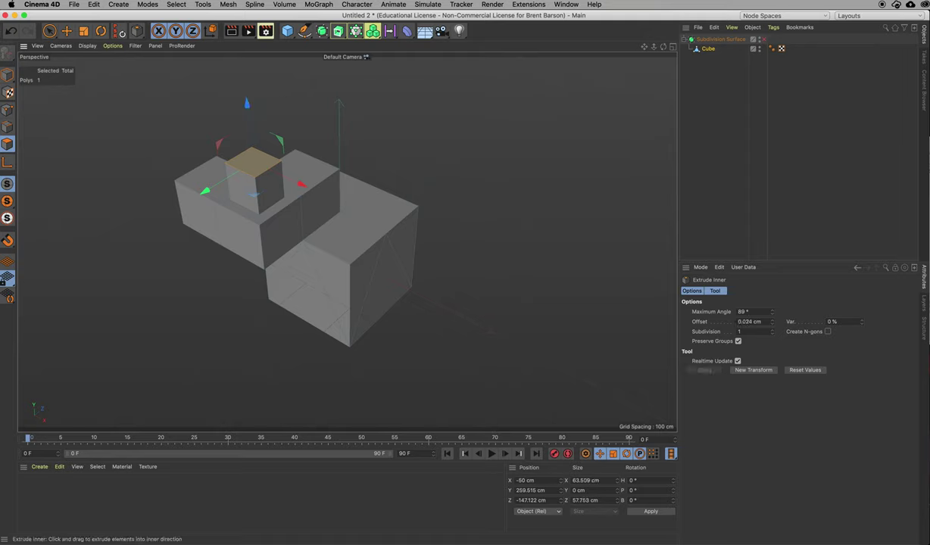
Step: Inset the top face of the new tower by about 15 cm and extrude it upward by about 54 cm
{"action": "mouse_move", "coordinate": [771, 321]}
{"action": "left_mouse_down"}
{"action": "mouse_move", "coordinate": [771, 342]}
{"action": "mouse_move", "coordinate": [772, 332]}
{"action": "left_mouse_up"}
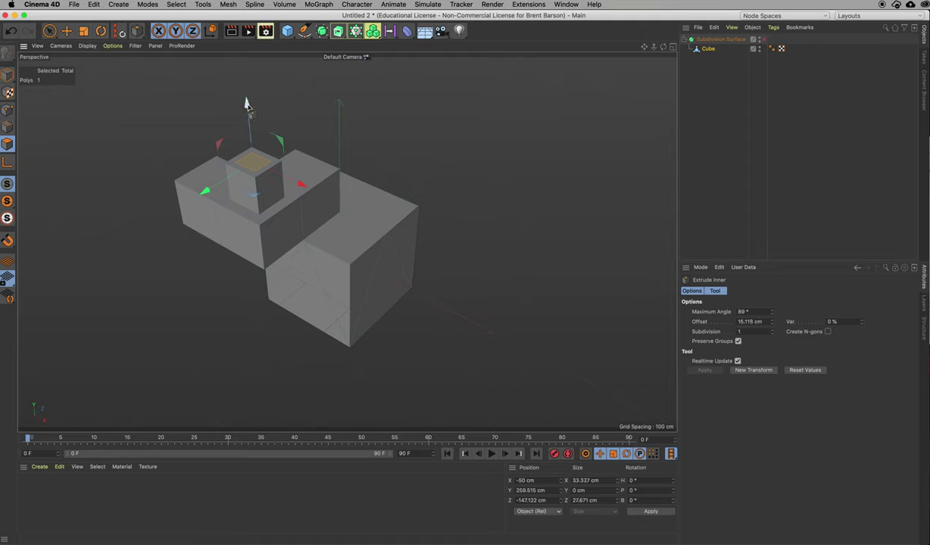
{"action": "left_click_drag", "start_coordinate": [247, 102], "coordinate": [250, 76]}
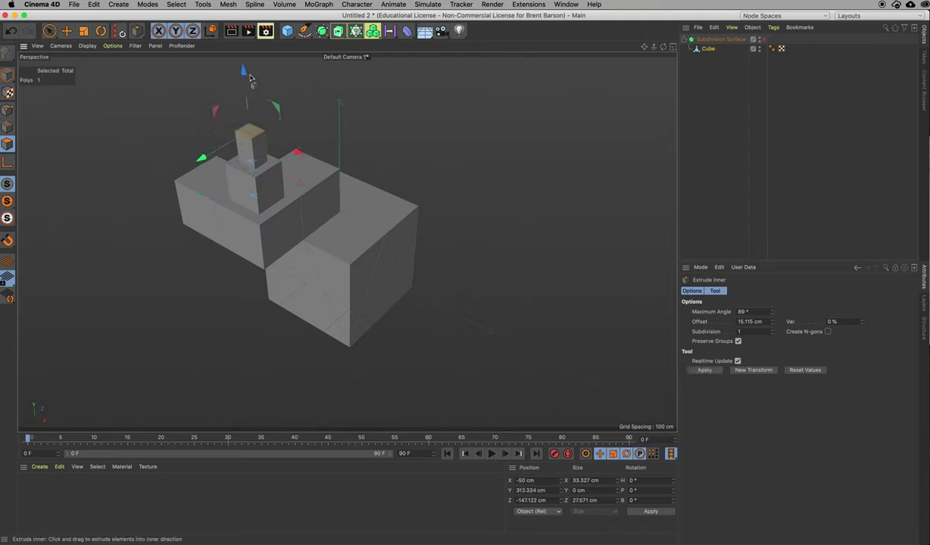
Step: Return to Model mode with the Move tool and enable the Subdivision Surface to smooth the extruded shape
{"action": "left_click", "coordinate": [7, 75]}
{"action": "left_click", "coordinate": [61, 32]}
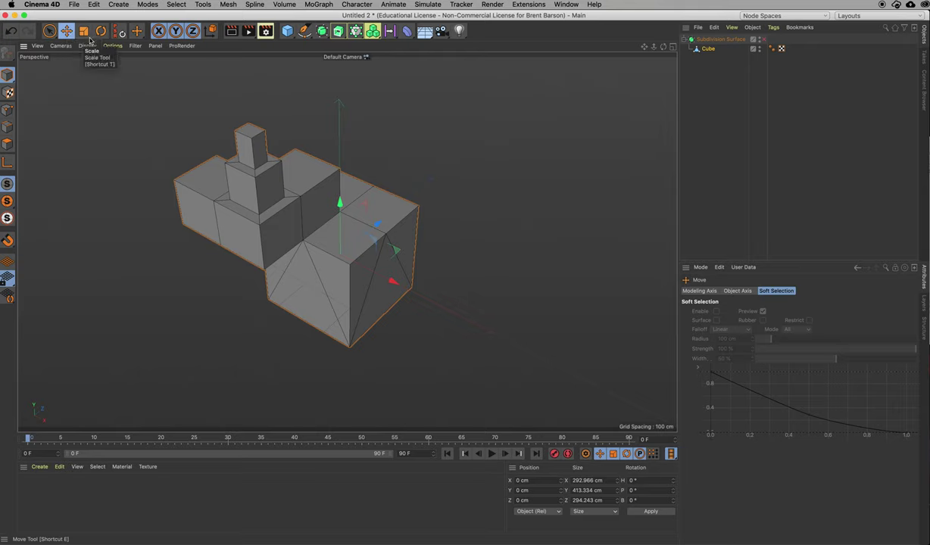
{"action": "left_click", "coordinate": [762, 39]}
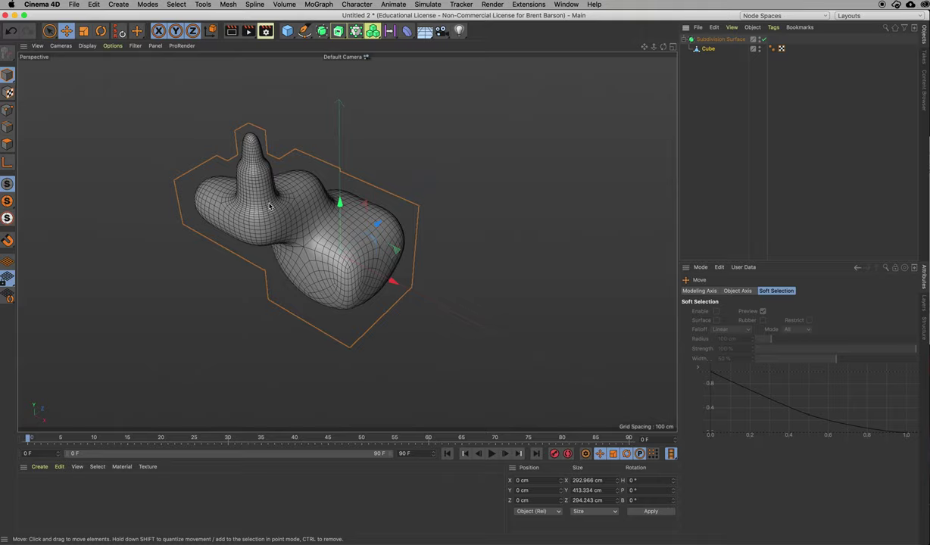
{"action": "left_click_drag", "start_coordinate": [305, 202], "coordinate": [331, 175], "text": "alt"}
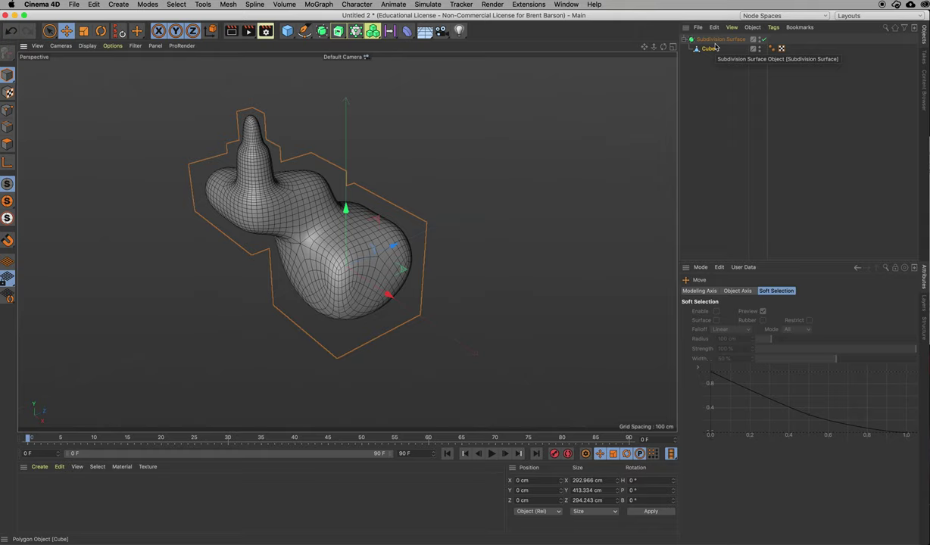
Step: Put the Cube in edge mode and switch its Subdivision Surface off and on again to compare the edges
{"action": "left_click", "coordinate": [708, 49]}
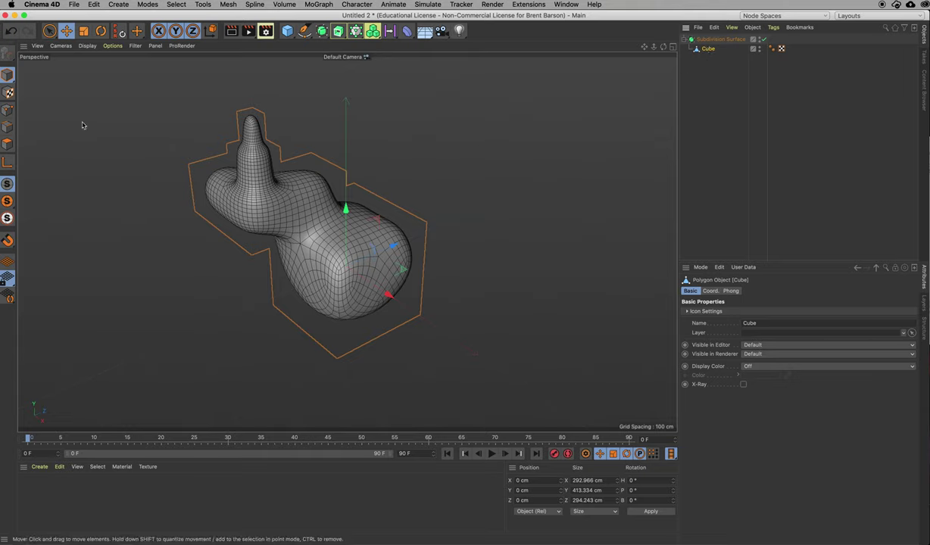
{"action": "left_click", "coordinate": [8, 127]}
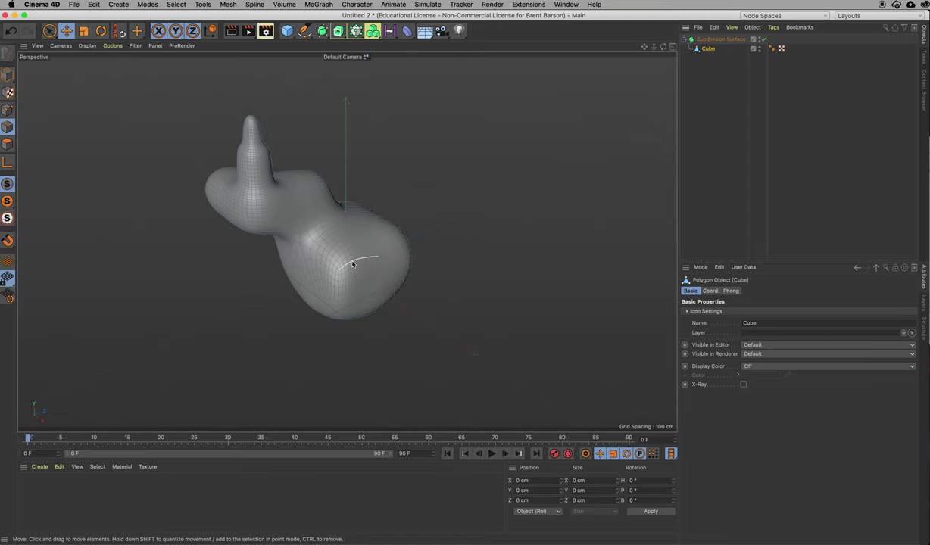
{"action": "left_click", "coordinate": [763, 39]}
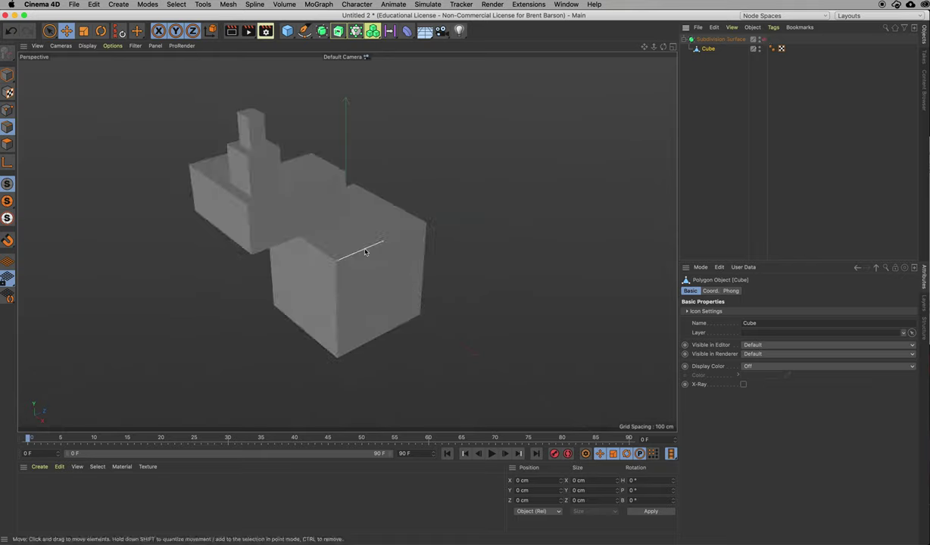
{"action": "left_click", "coordinate": [763, 39]}
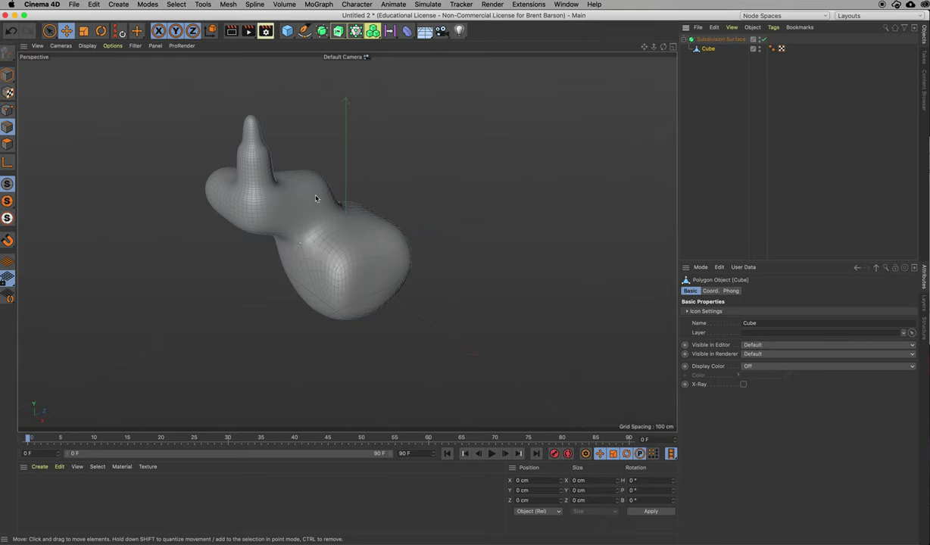
Step: Select three connected edges along the large block's upper rim and sharpen them with subdivision surface weighting
{"action": "left_click", "coordinate": [327, 262]}
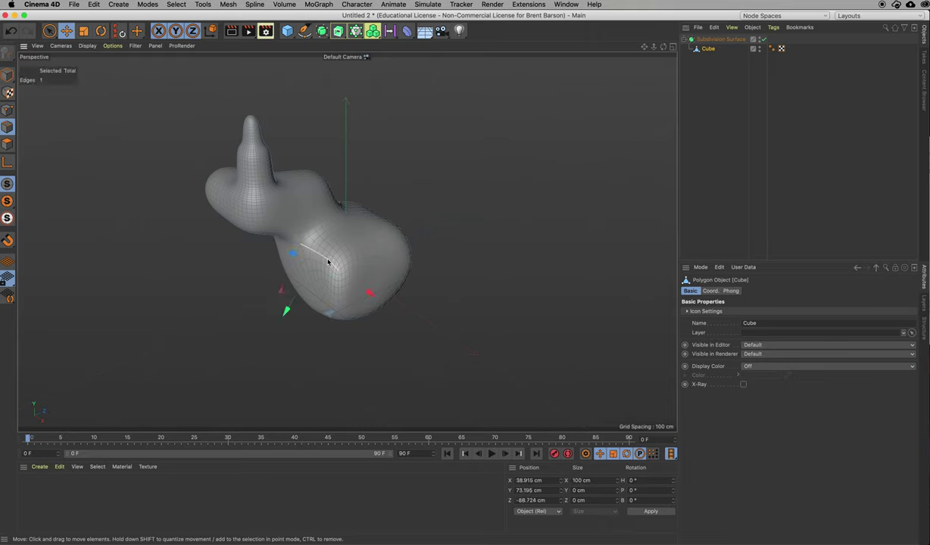
{"action": "left_click", "coordinate": [386, 252], "text": "shift"}
{"action": "left_click", "coordinate": [409, 244], "text": "shift"}
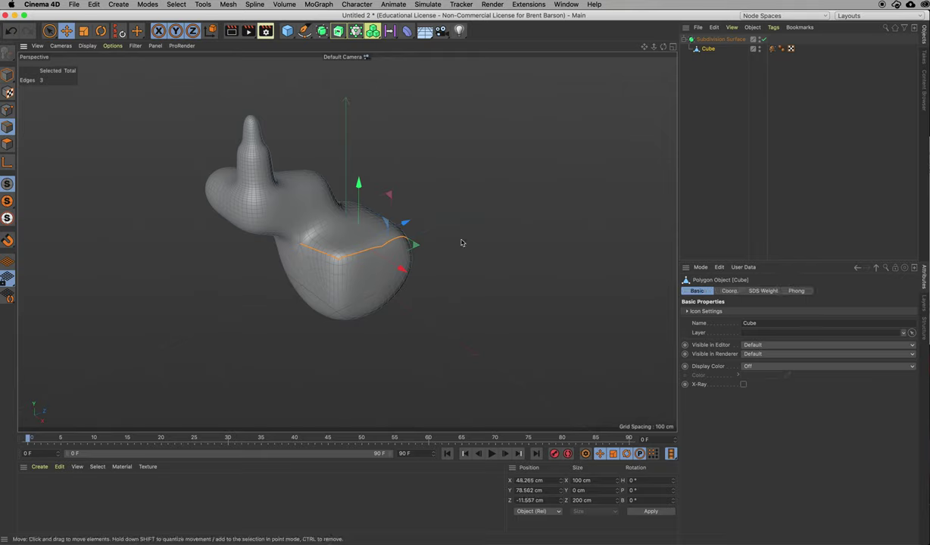
{"action": "mouse_move", "coordinate": [305, 285]}
{"action": "left_mouse_down", "text": "alt"}
{"action": "mouse_move", "coordinate": [377, 331]}
{"action": "mouse_move", "coordinate": [384, 290]}
{"action": "mouse_move", "coordinate": [341, 271]}
{"action": "mouse_move", "coordinate": [253, 299]}
{"action": "mouse_move", "coordinate": [305, 286]}
{"action": "left_mouse_up", "text": "alt"}
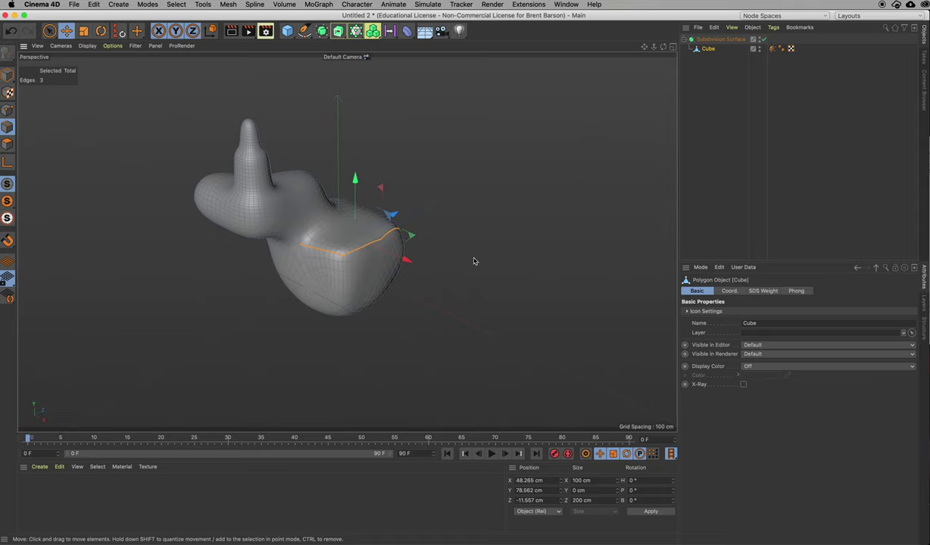
{"action": "left_click_drag", "start_coordinate": [460, 237], "coordinate": [455, 245]}
{"action": "left_click_drag", "start_coordinate": [395, 250], "coordinate": [327, 308], "text": "alt"}
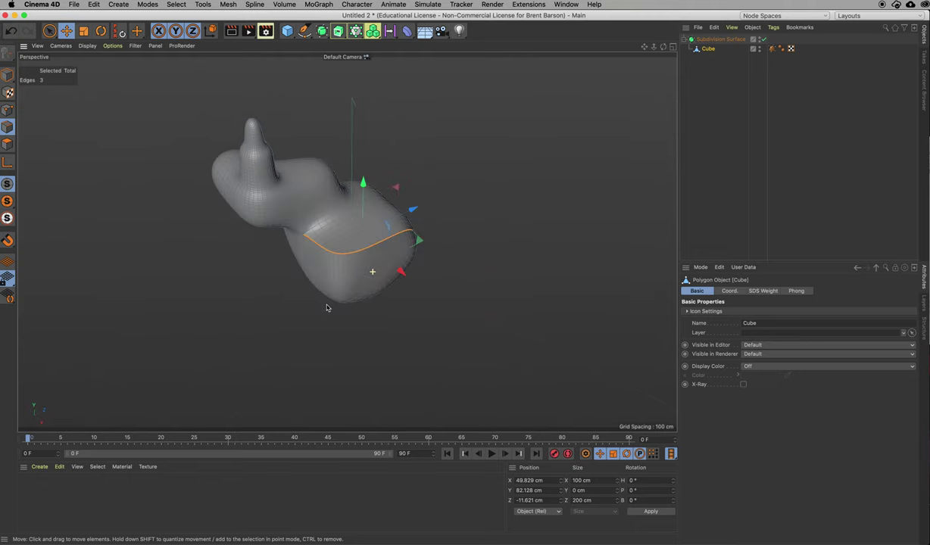
Step: Return to Model mode, deselect the objects and inspect the weighted rim on the smoothed model
{"action": "left_click", "coordinate": [8, 74]}
{"action": "left_click", "coordinate": [500, 136]}
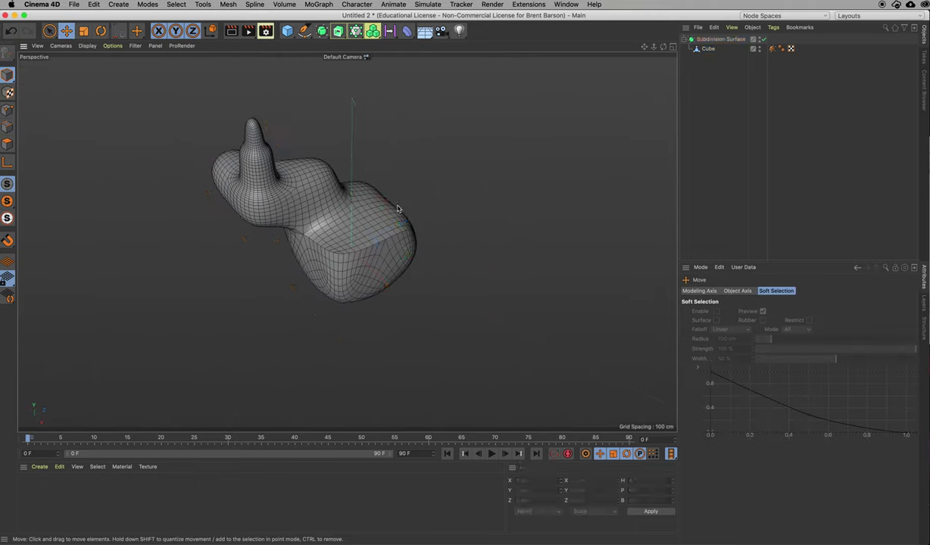
{"action": "mouse_move", "coordinate": [365, 248]}
{"action": "left_mouse_down", "text": "alt"}
{"action": "mouse_move", "coordinate": [403, 234]}
{"action": "mouse_move", "coordinate": [358, 232]}
{"action": "left_mouse_up", "text": "alt"}
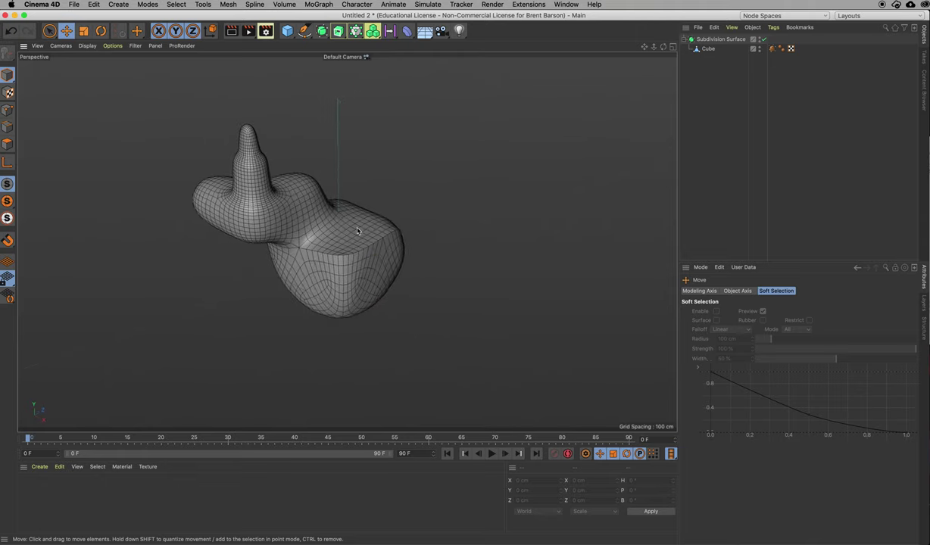